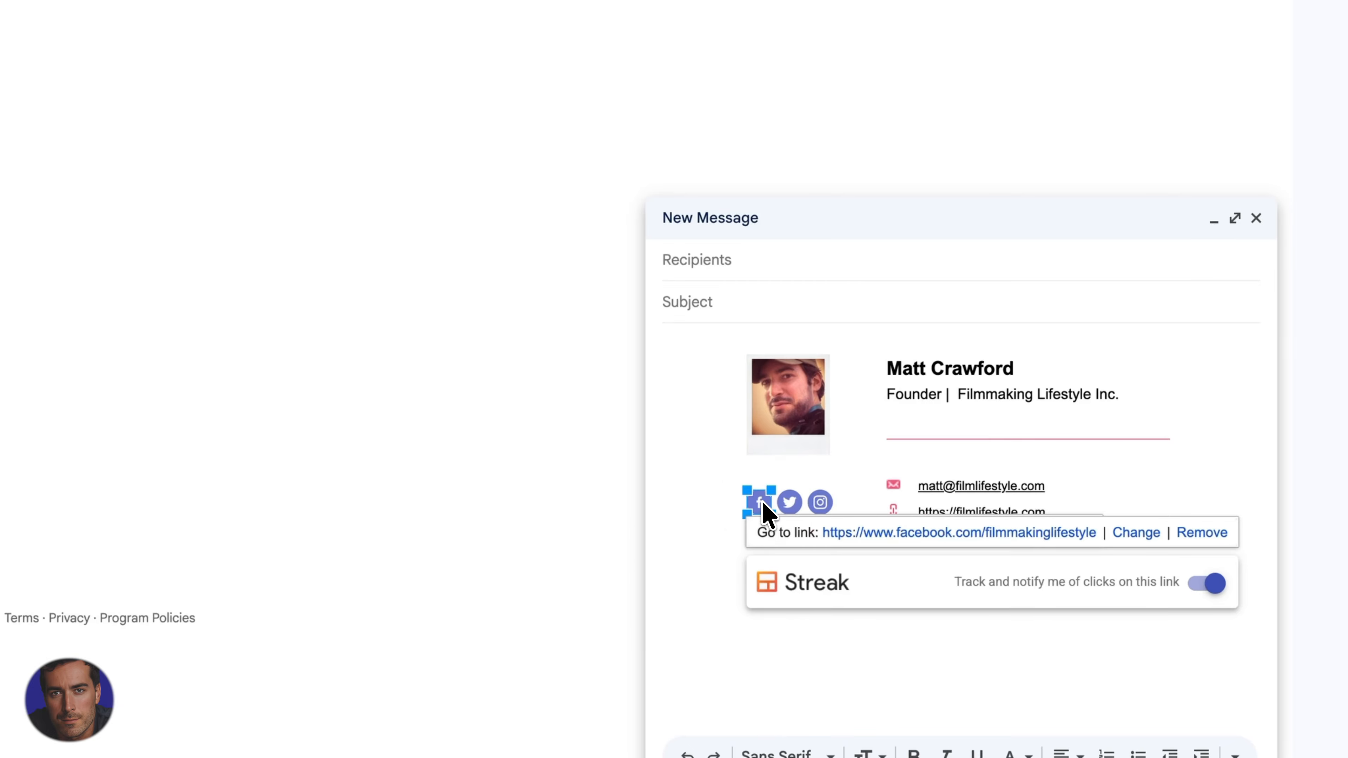
Examine the signature in the draft message, including the Facebook, Twitter and Instagram icon links and the profile photo.
left_click(796, 505)
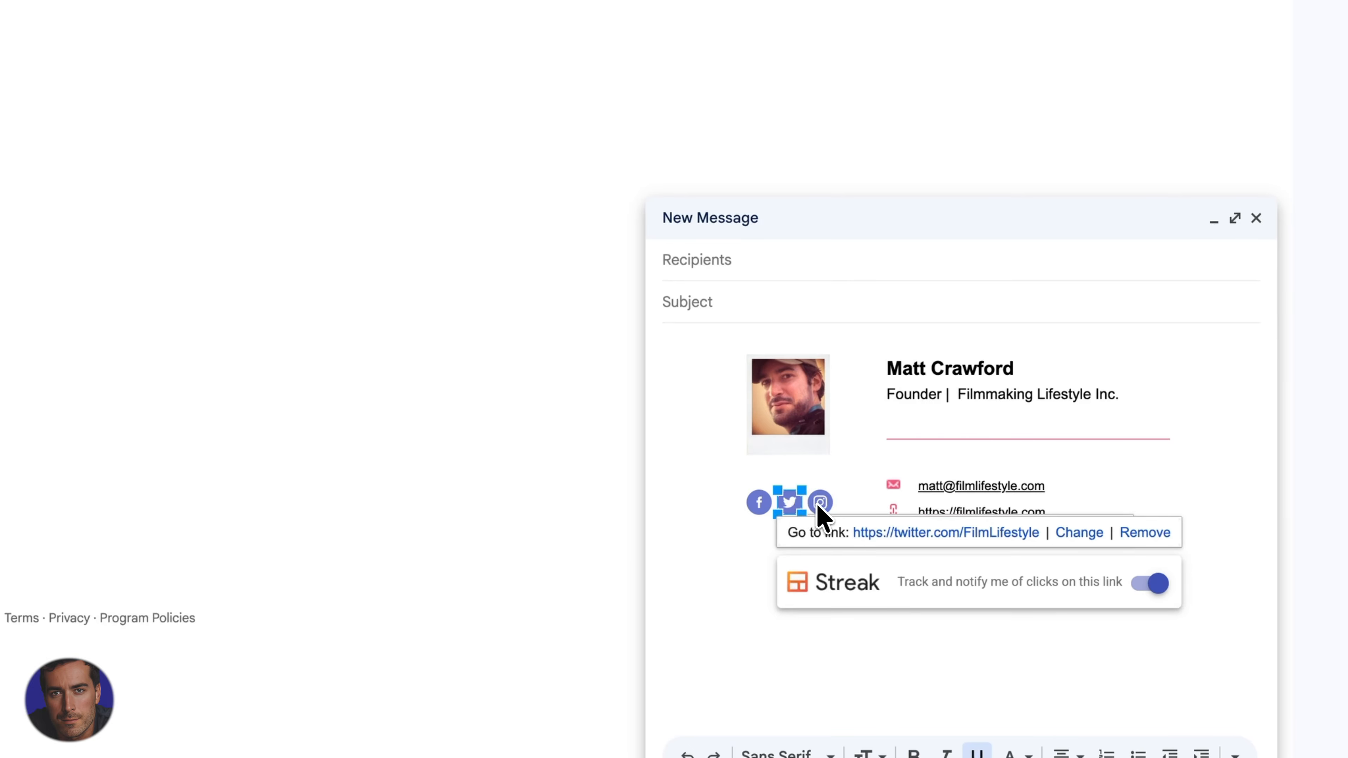
left_click(760, 504)
left_click(791, 504)
left_click(821, 504)
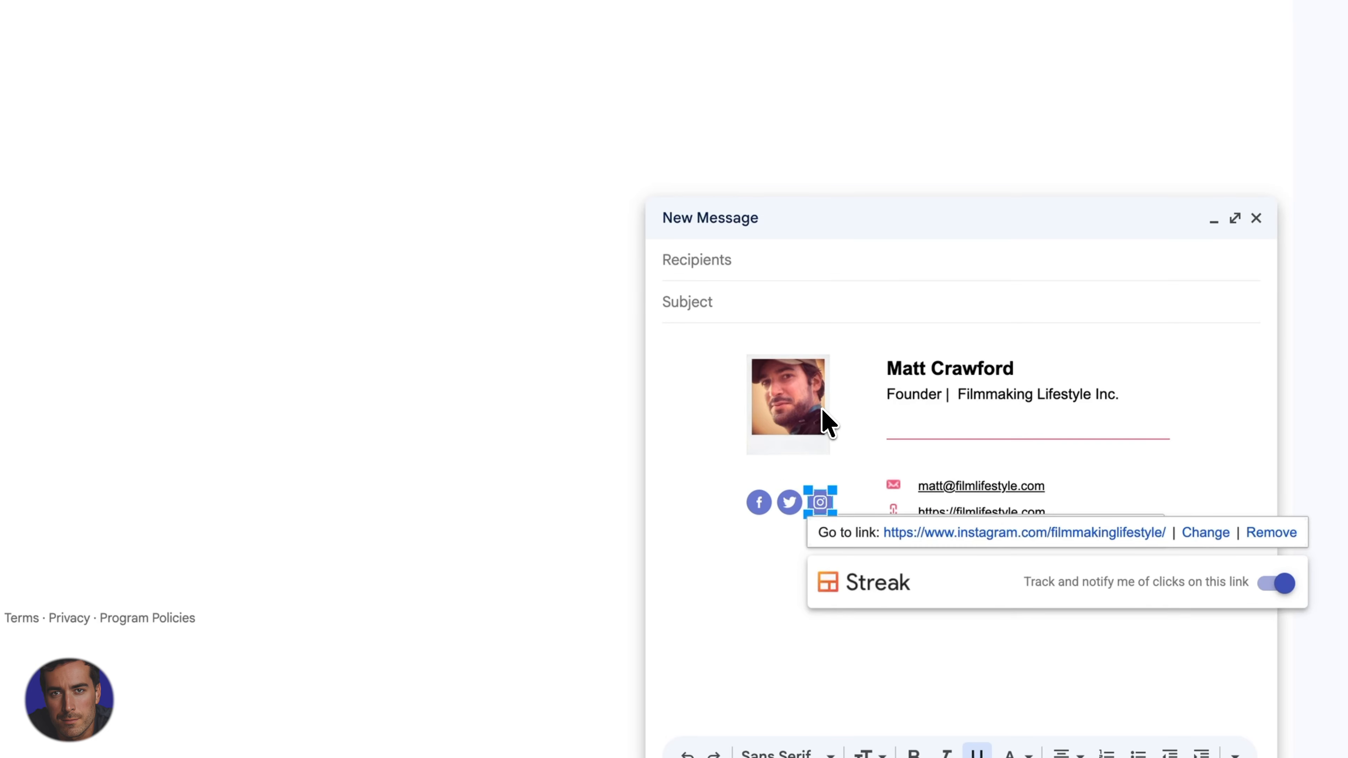
left_click(822, 572)
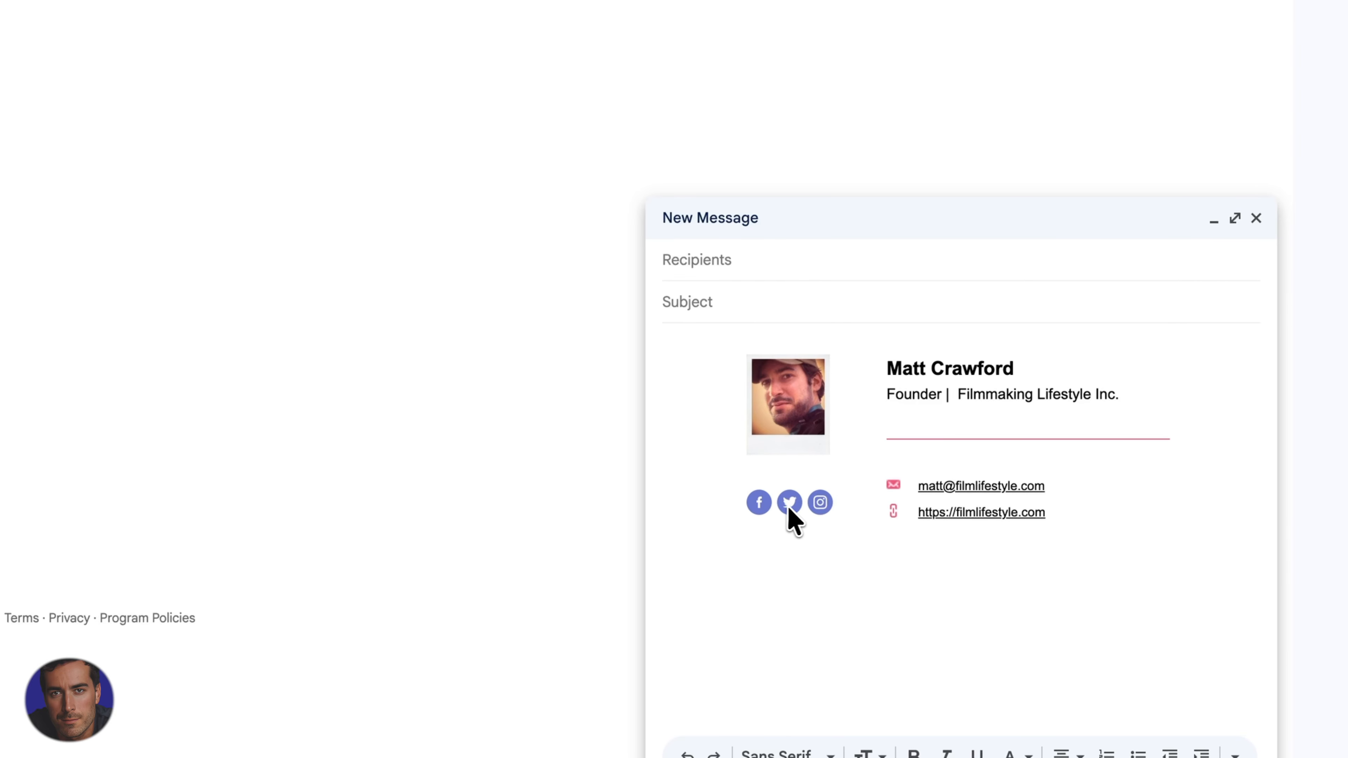
left_click_drag(834, 513, 744, 502)
left_click(837, 551)
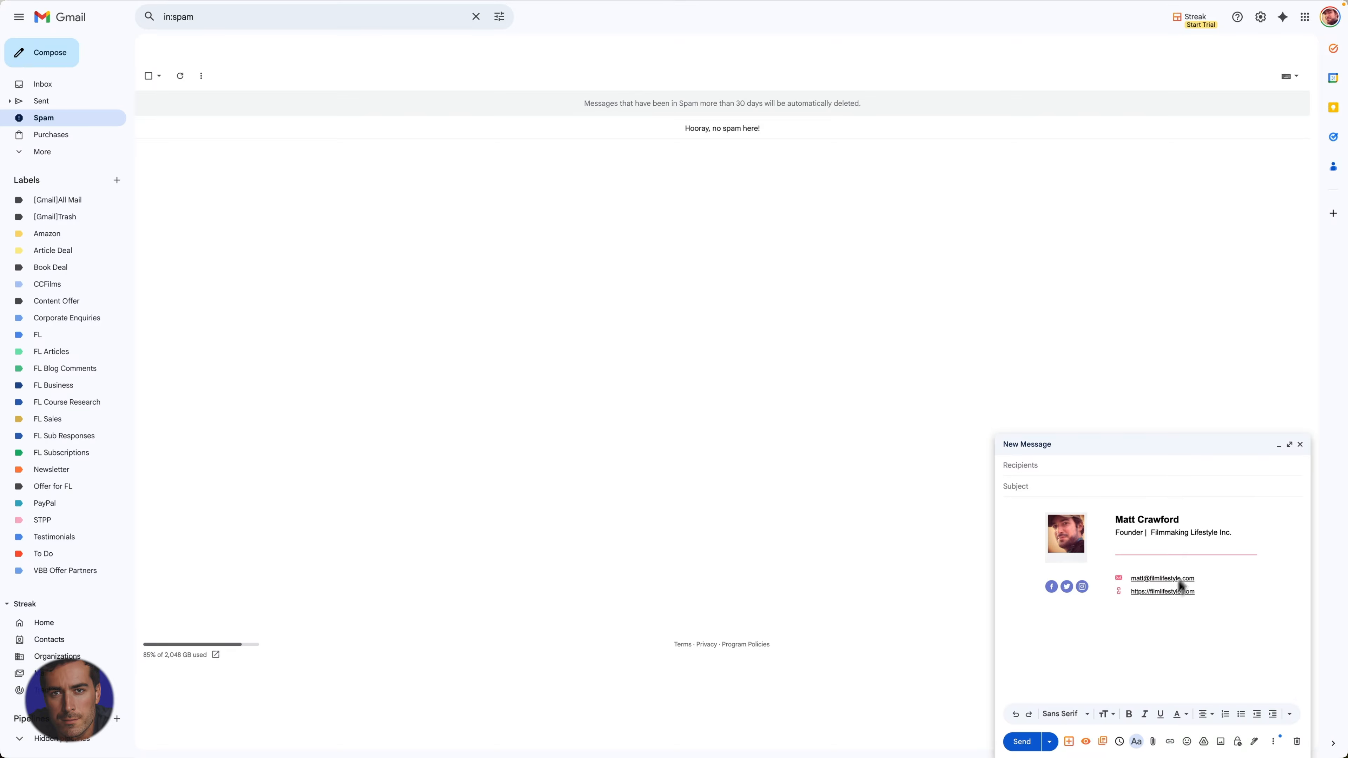
left_click_drag(1244, 666, 1065, 535)
left_click(1064, 539)
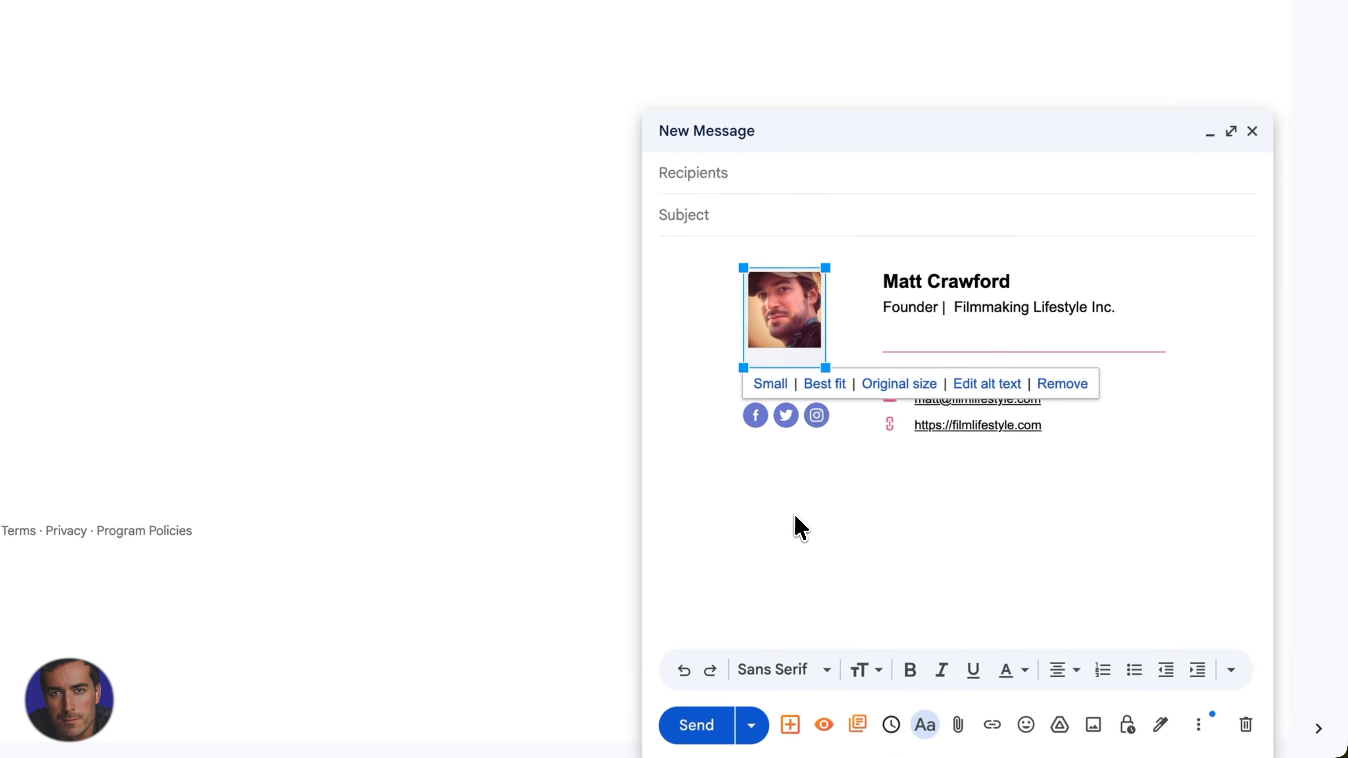
left_click(799, 528)
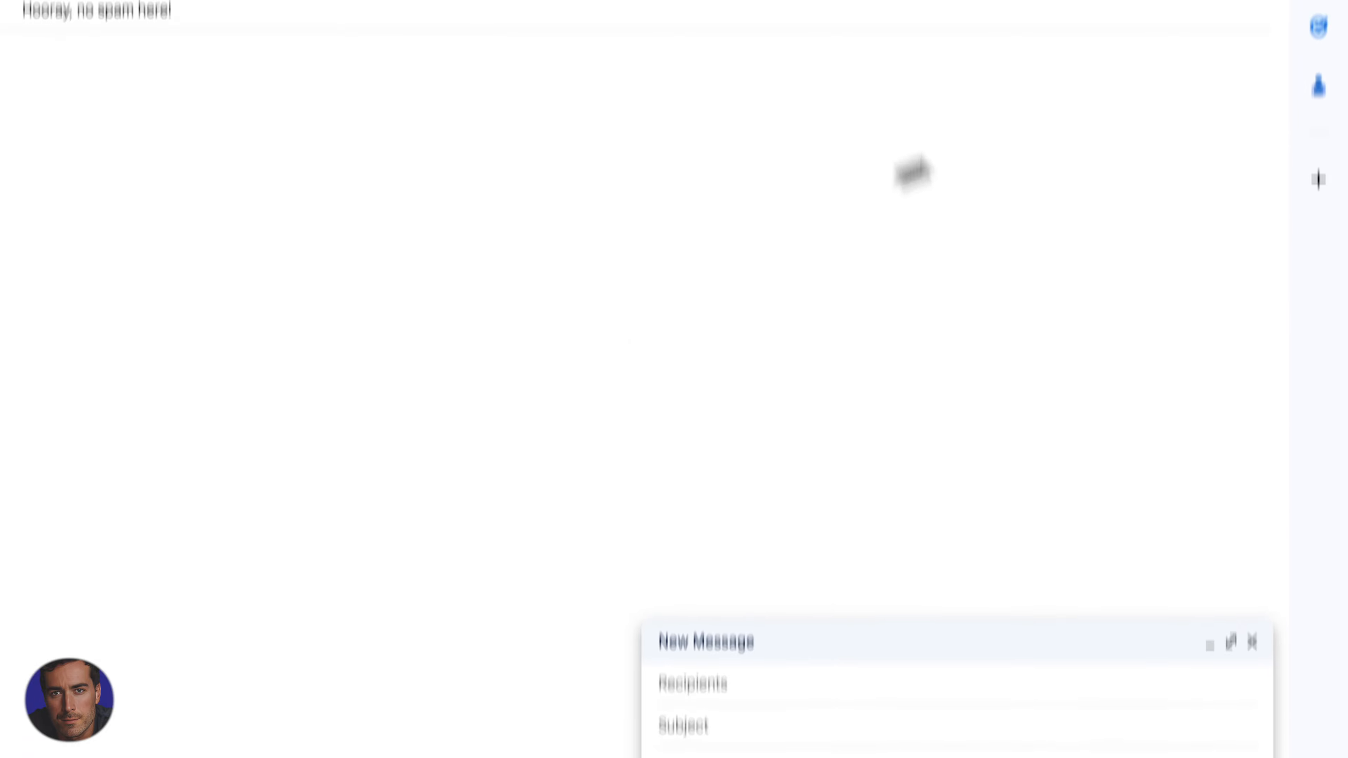
Open the full mail settings and go to the Signature section of the General settings.
left_click(1173, 30)
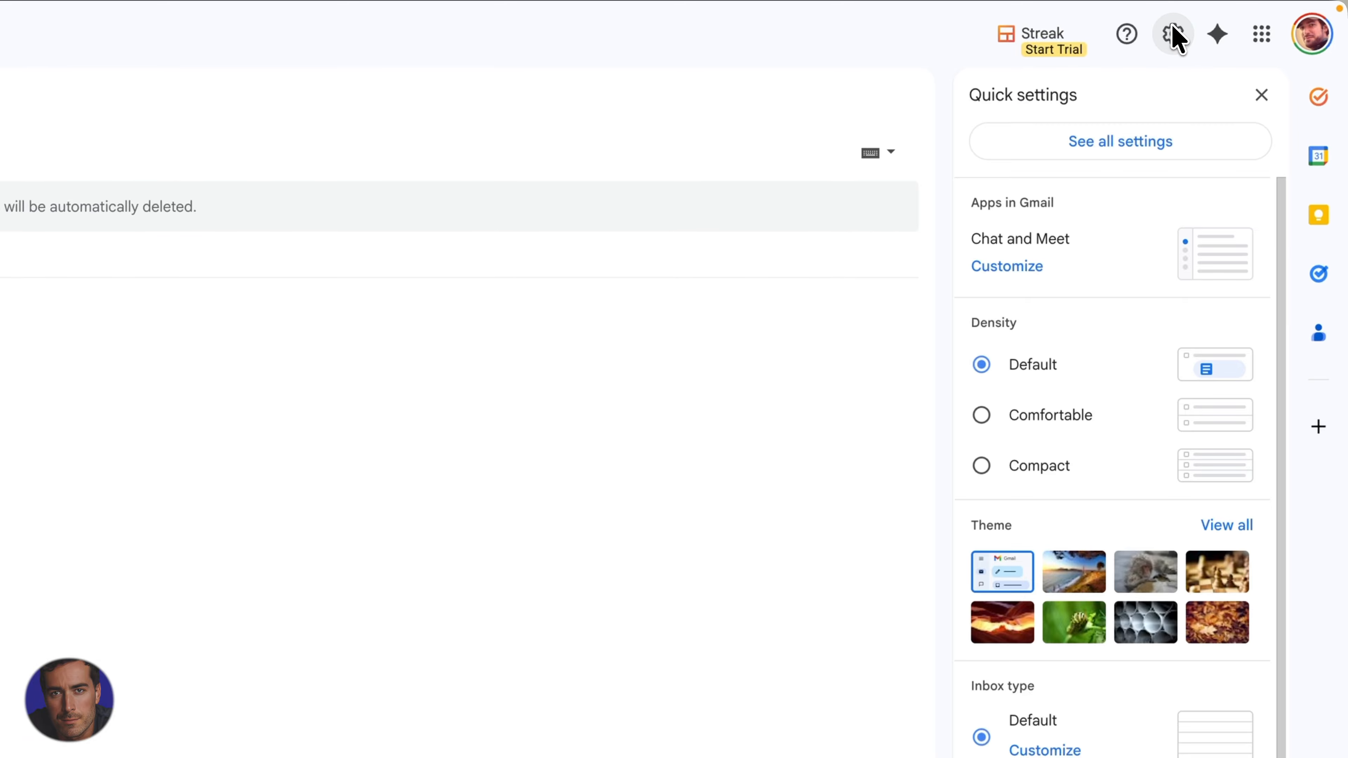
left_click(1116, 142)
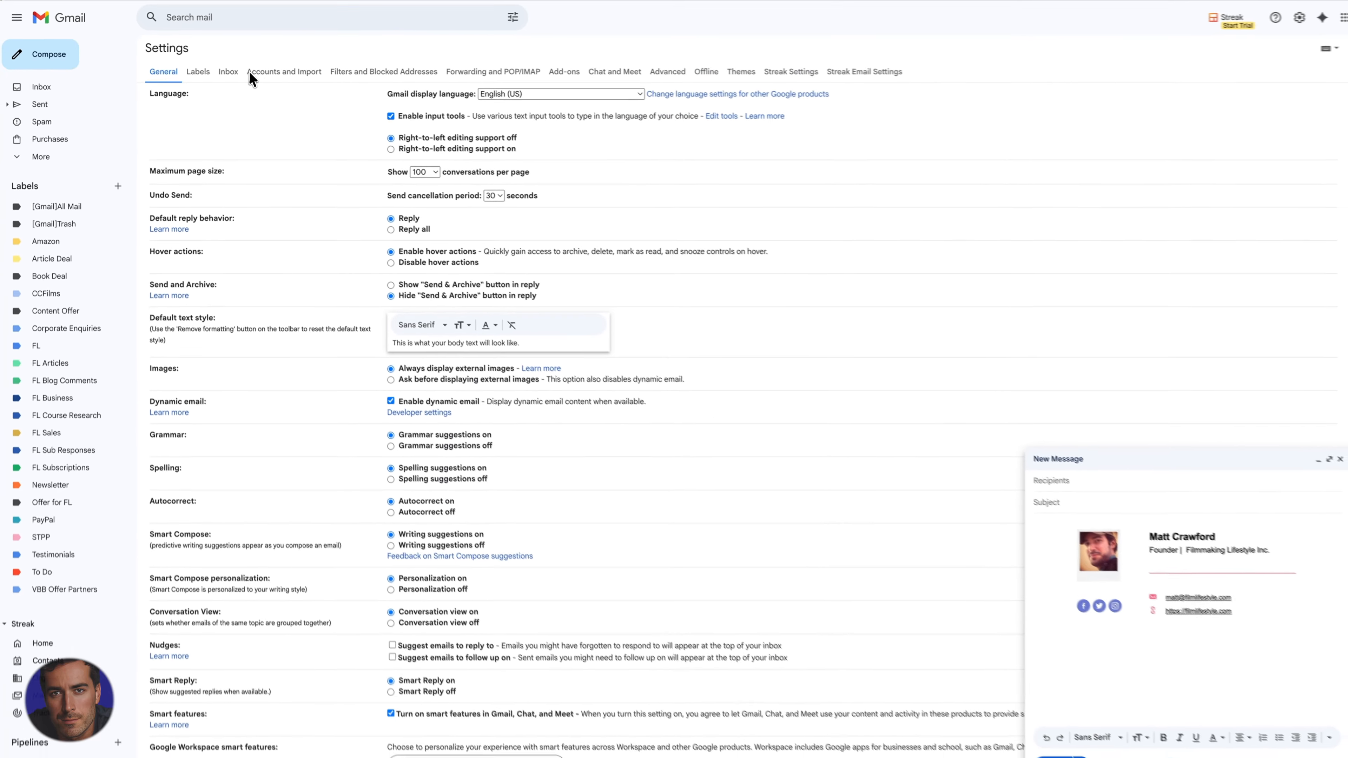
scroll(329, 483, "down", 10)
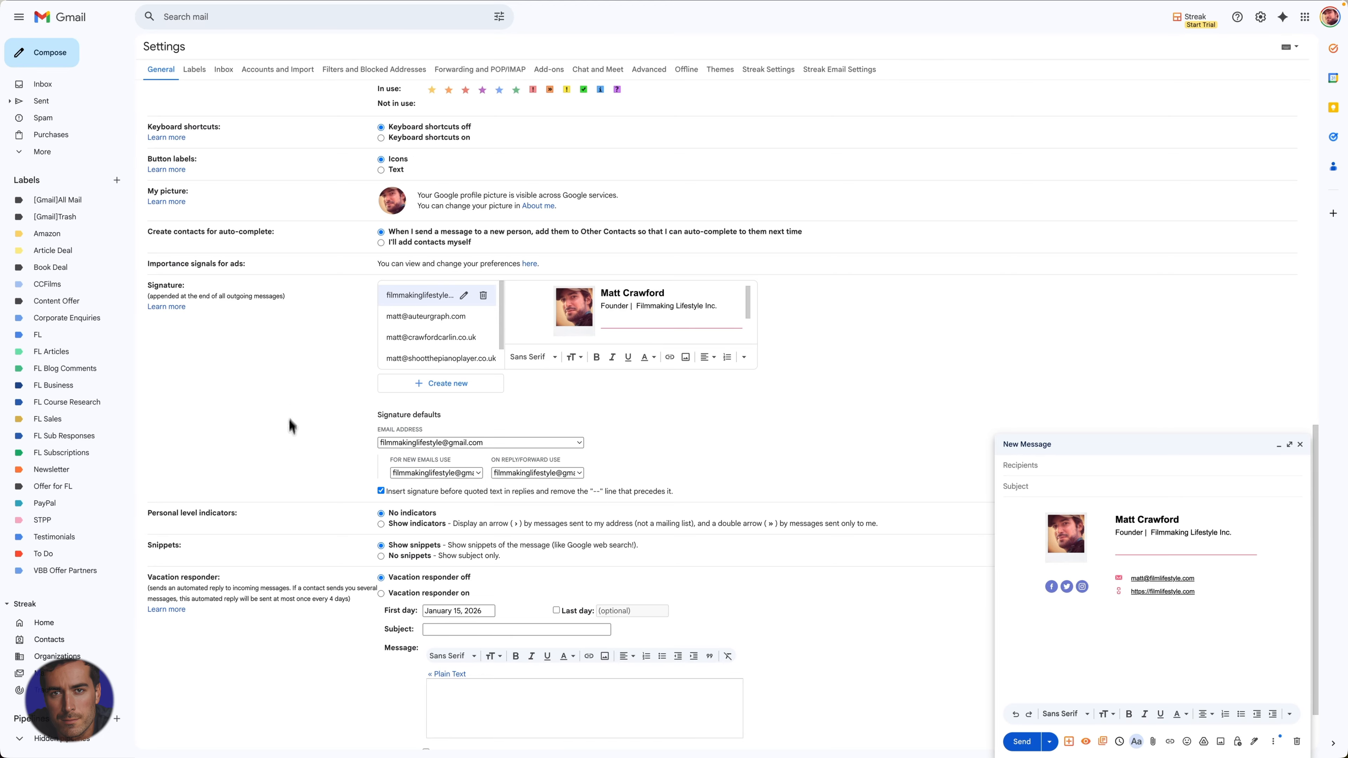
scroll(282, 452, "up", 10)
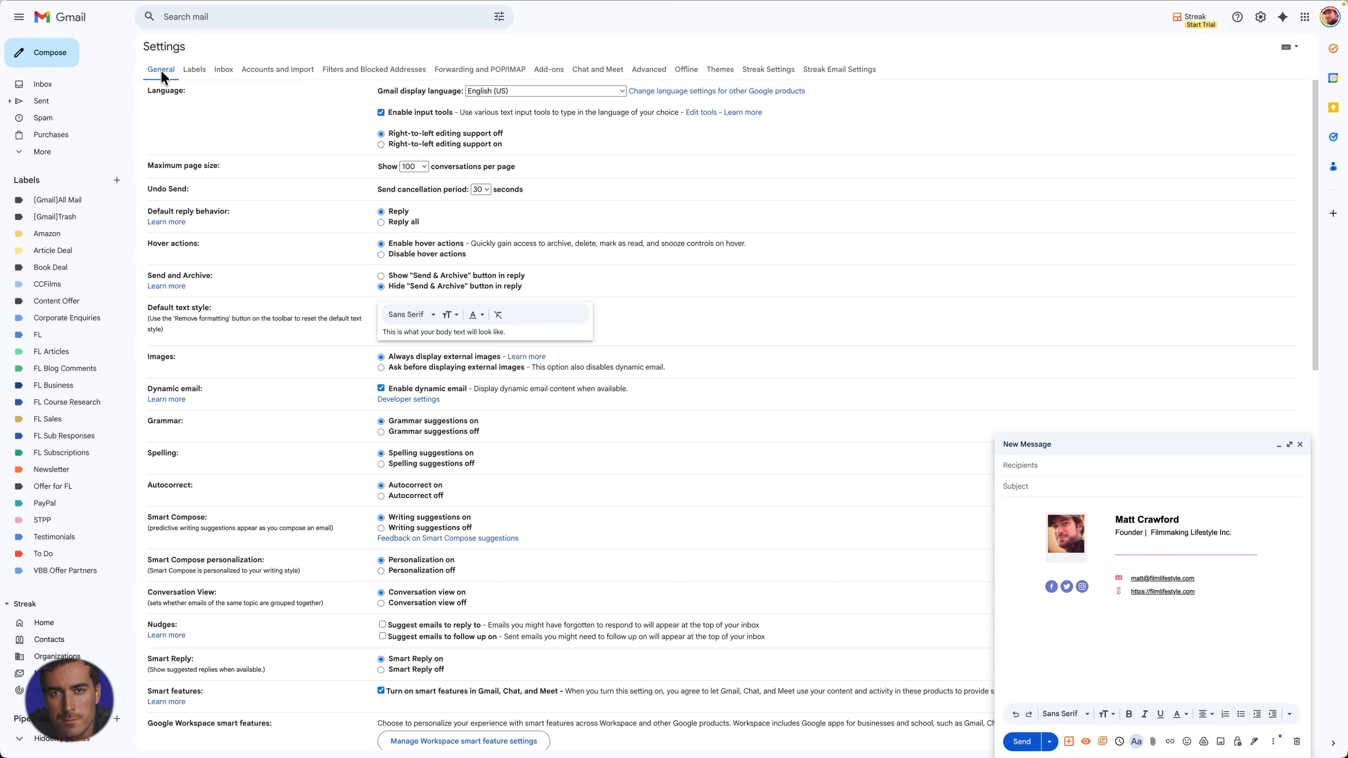
scroll(251, 310, "down", 10)
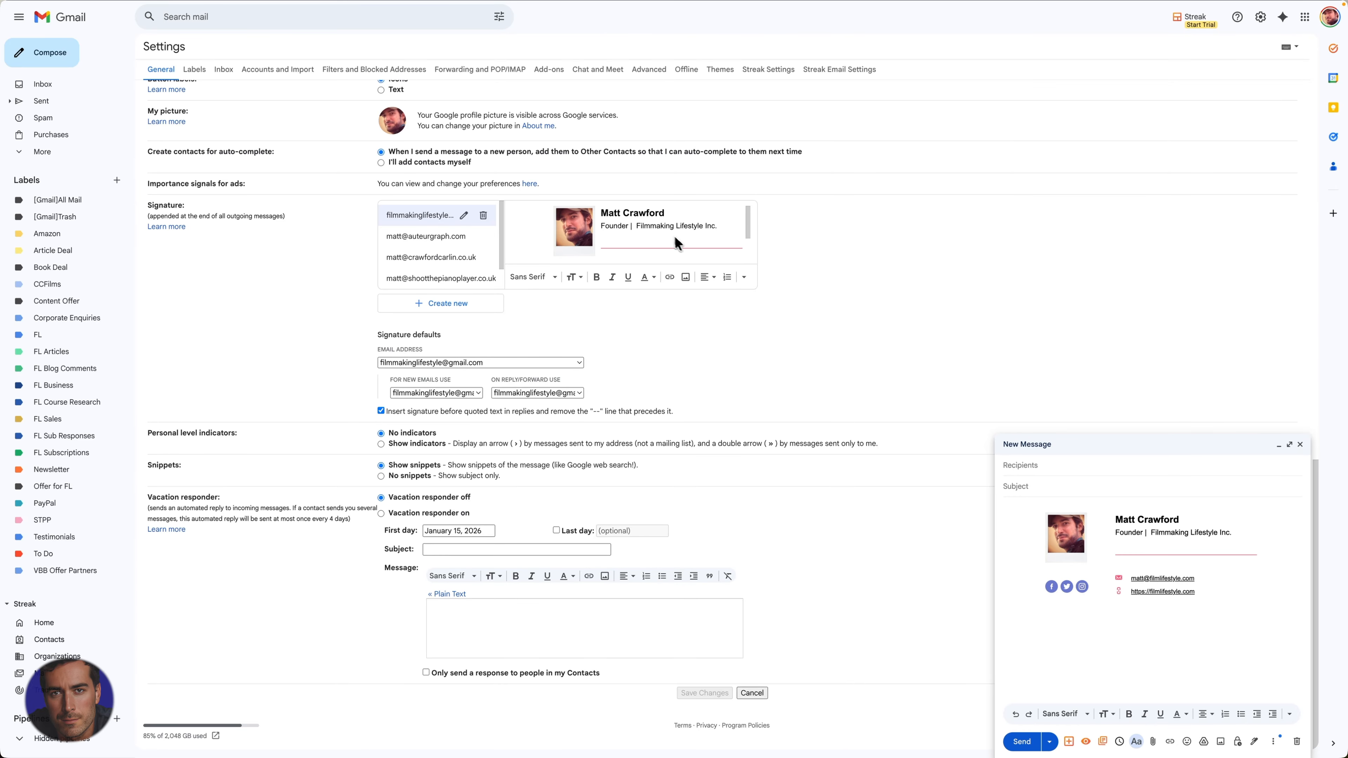
scroll(675, 244, "down", 2)
Inspect the Instagram icon's link and the selected signature's name in the Signature section.
left_click(587, 248)
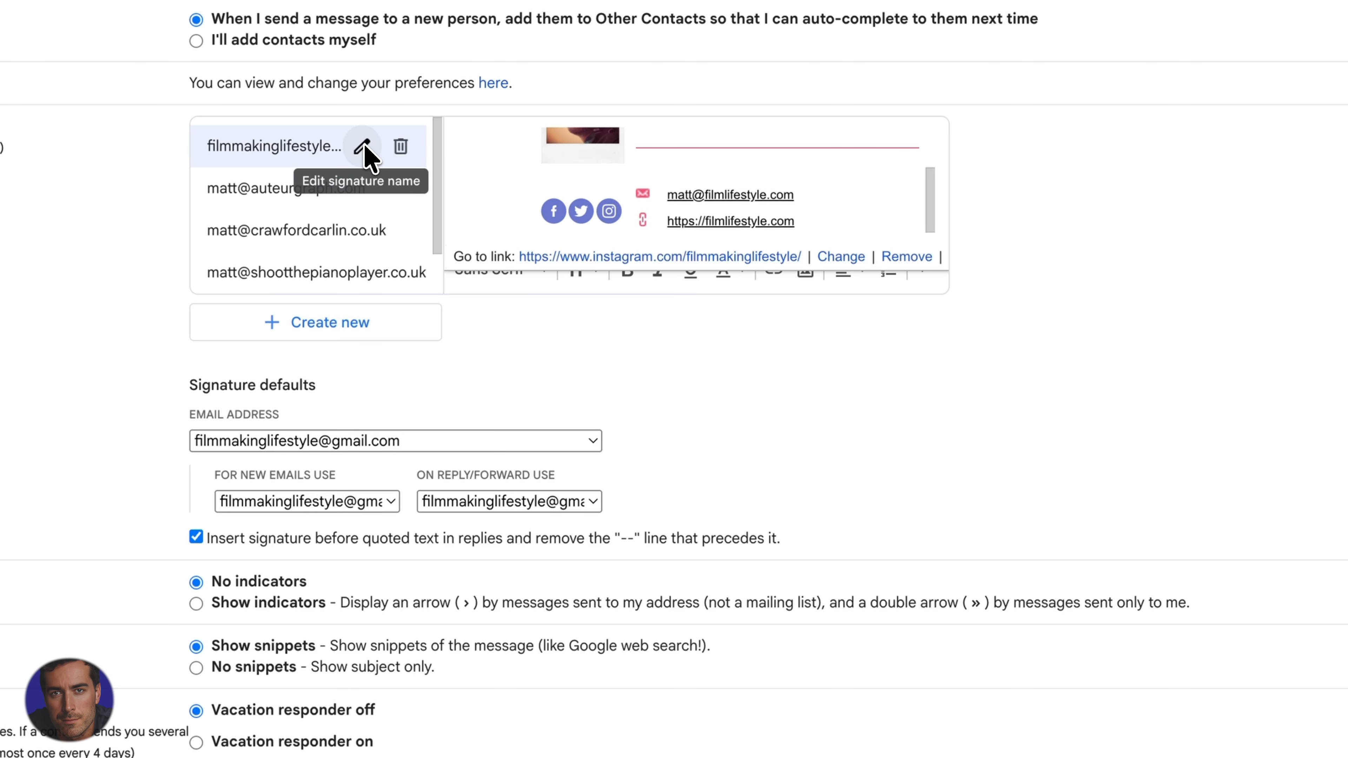
left_click(363, 146)
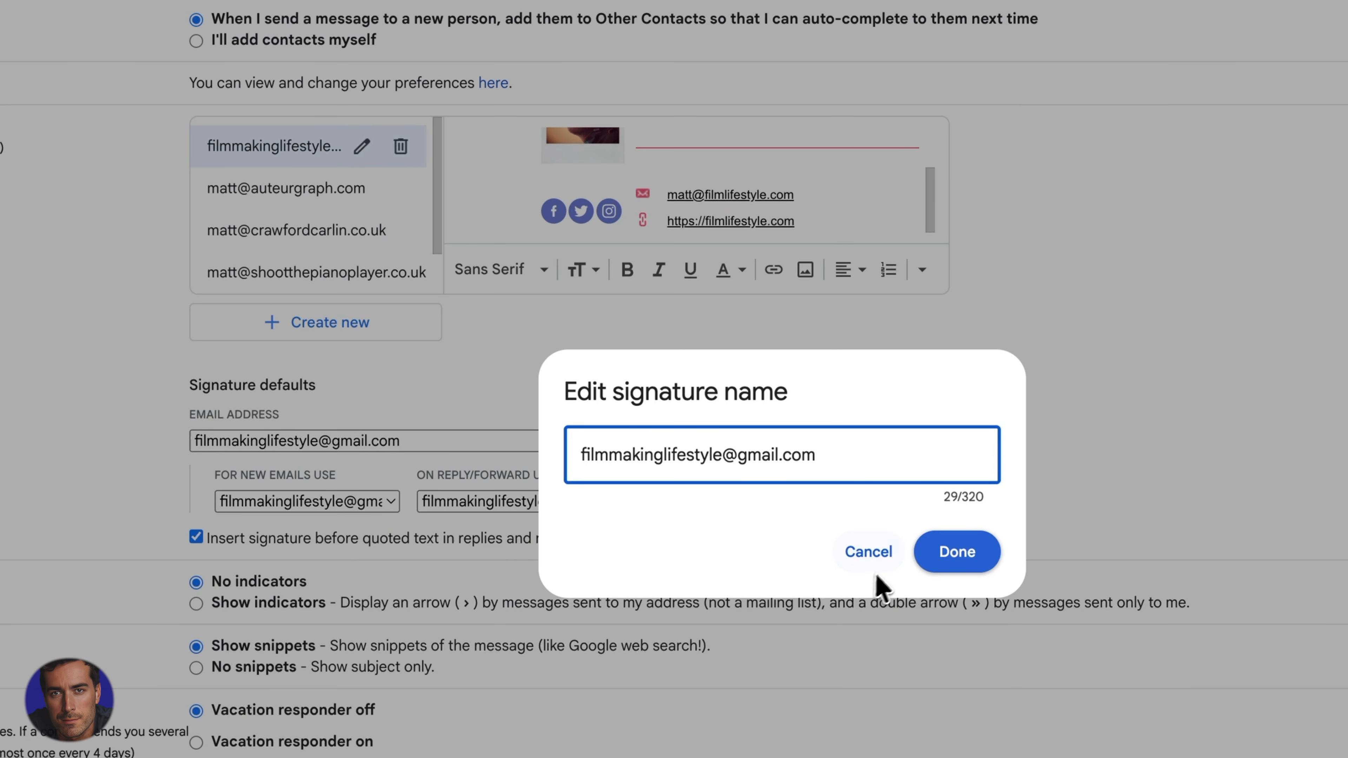
left_click(868, 551)
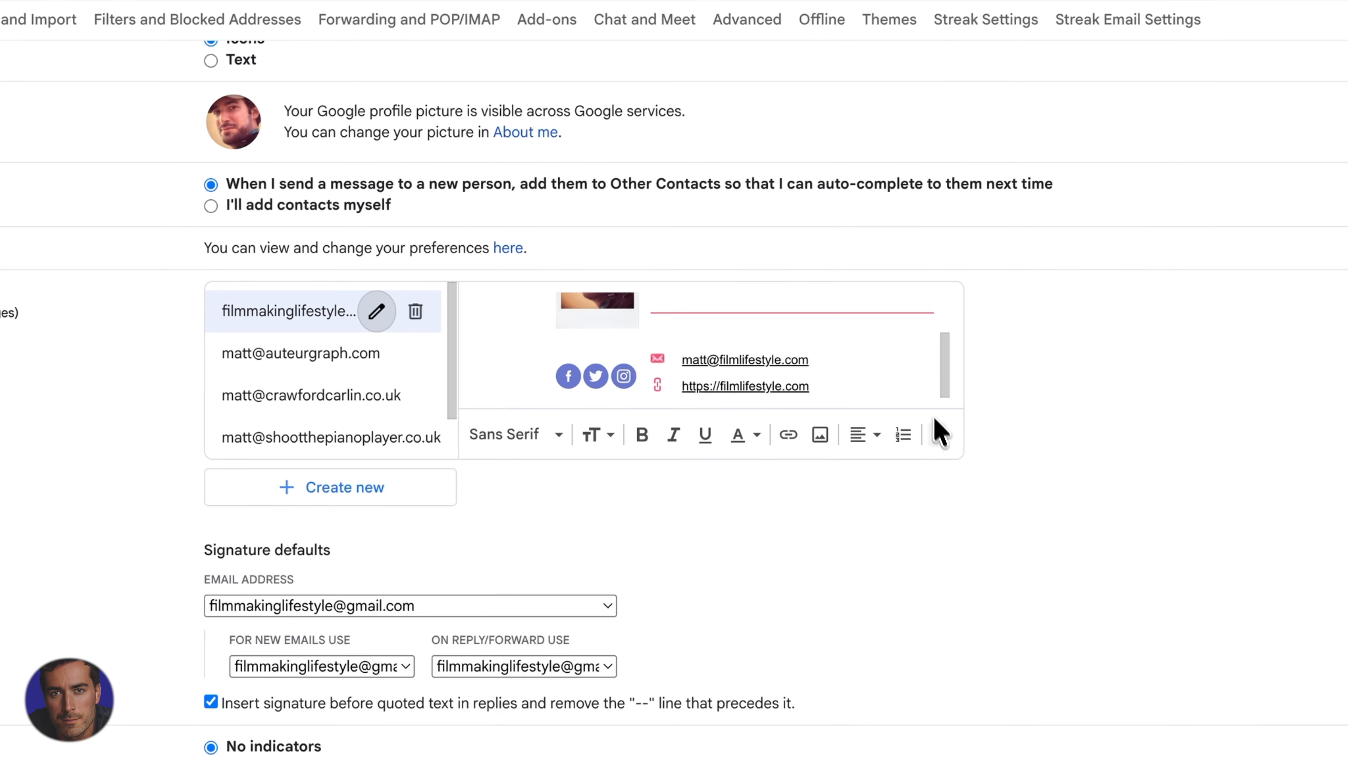
left_click(937, 434)
left_click(847, 337)
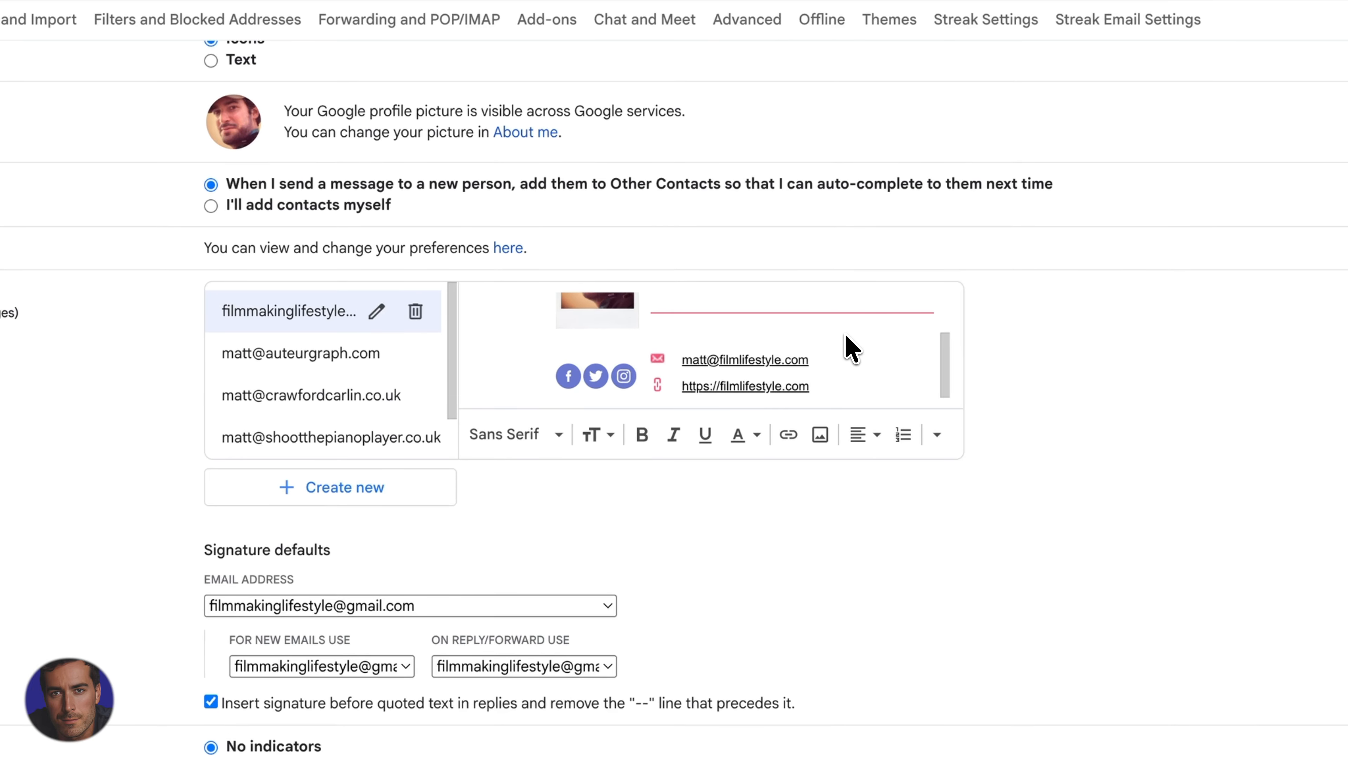
scroll(849, 344, "up", 5)
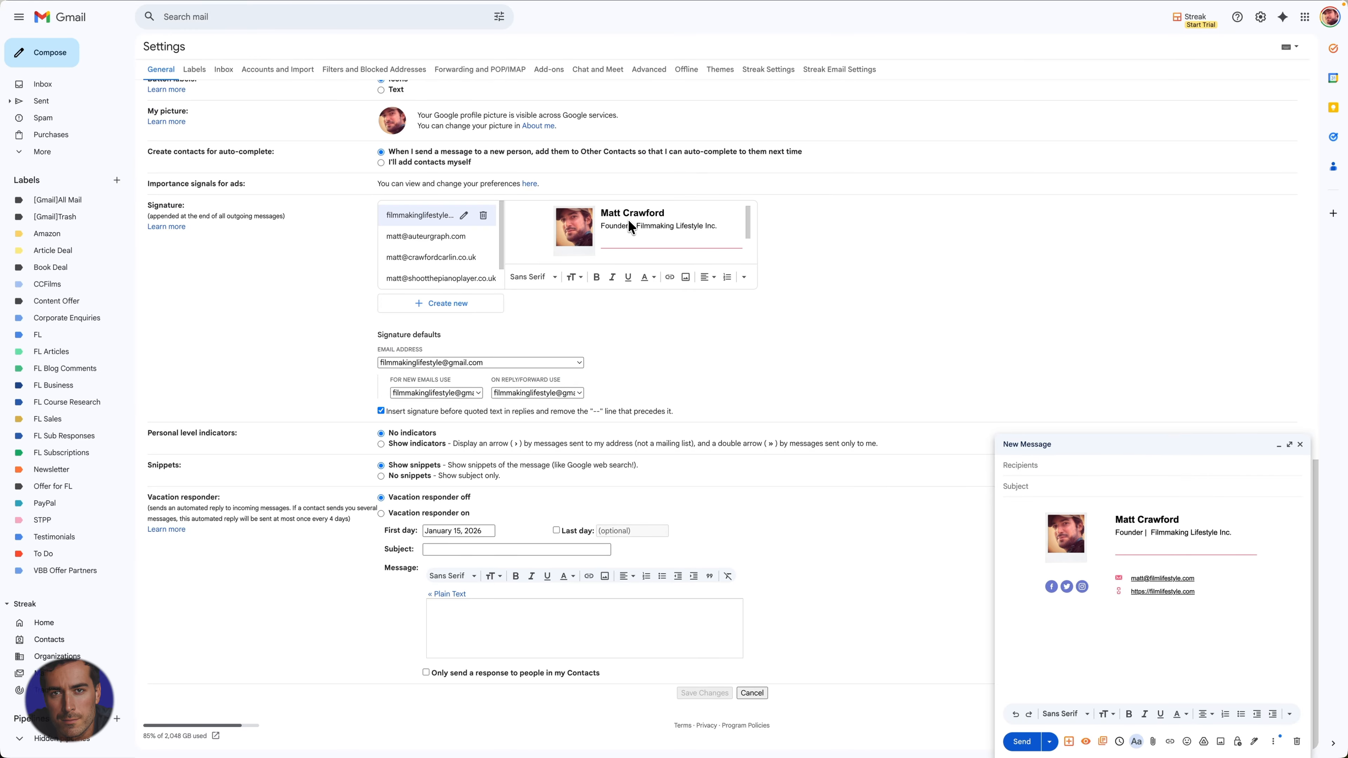
Try adding the test text "fffgbb" after "Filmmaking Lifestyle Inc." in the signature, and remove it again.
left_click_drag(731, 230, 599, 226)
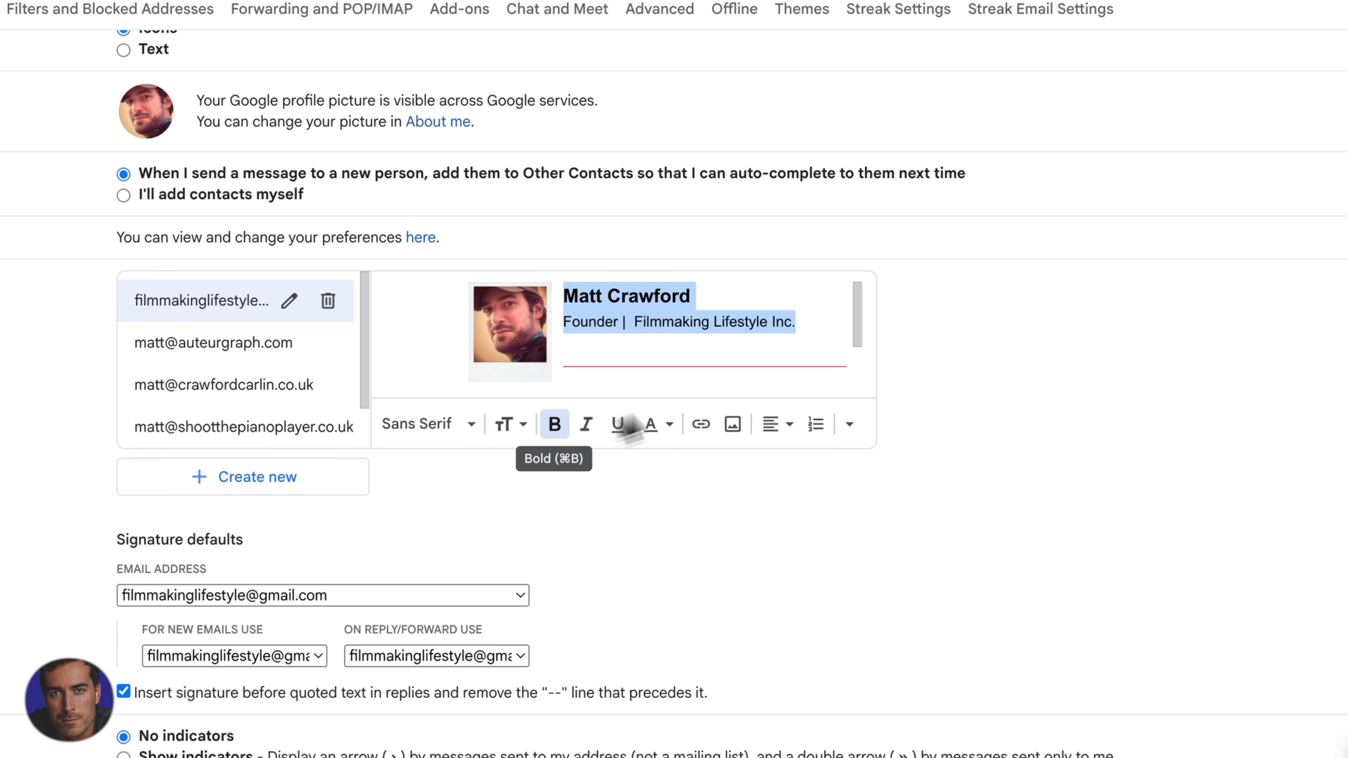
left_click(800, 327)
type("fffgbb")
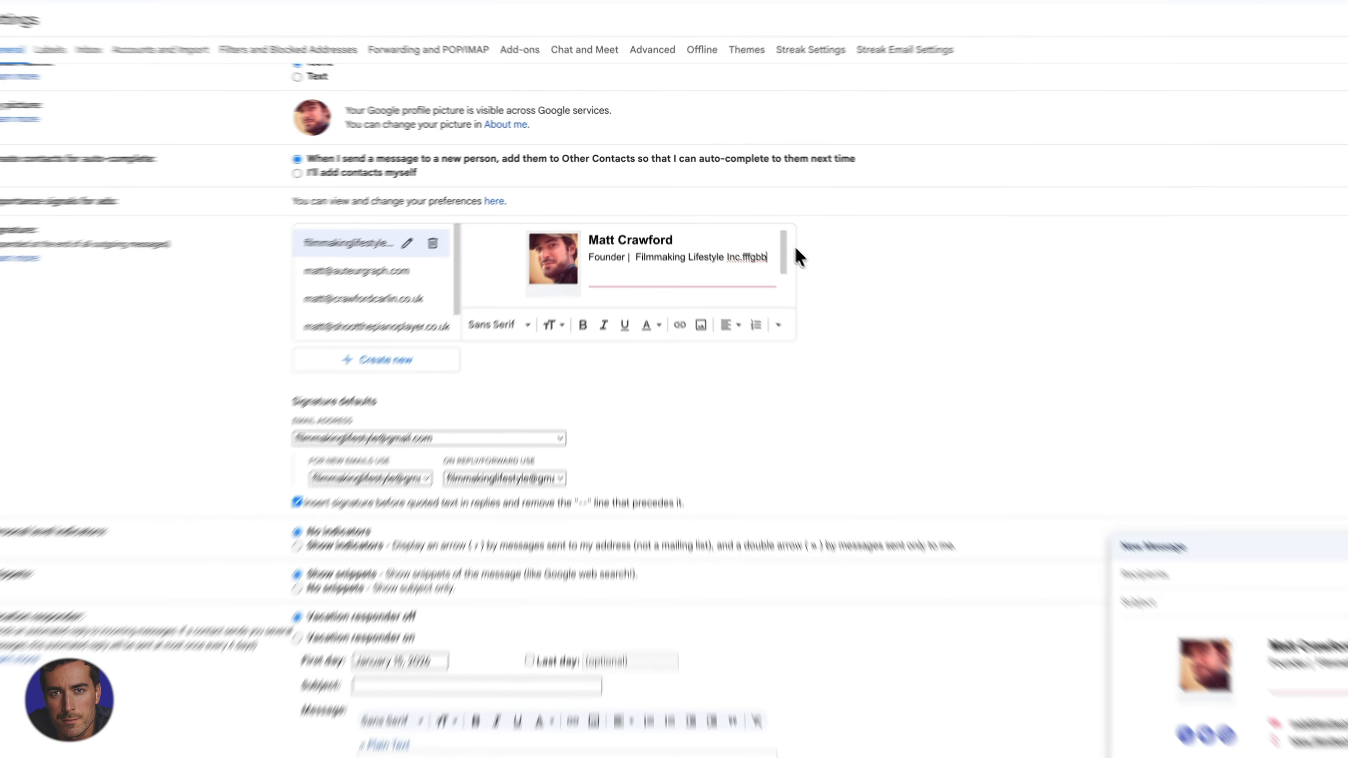
key("BackSpace")
key("BackSpace")
key("BackSpace")
key("BackSpace")
key("BackSpace")
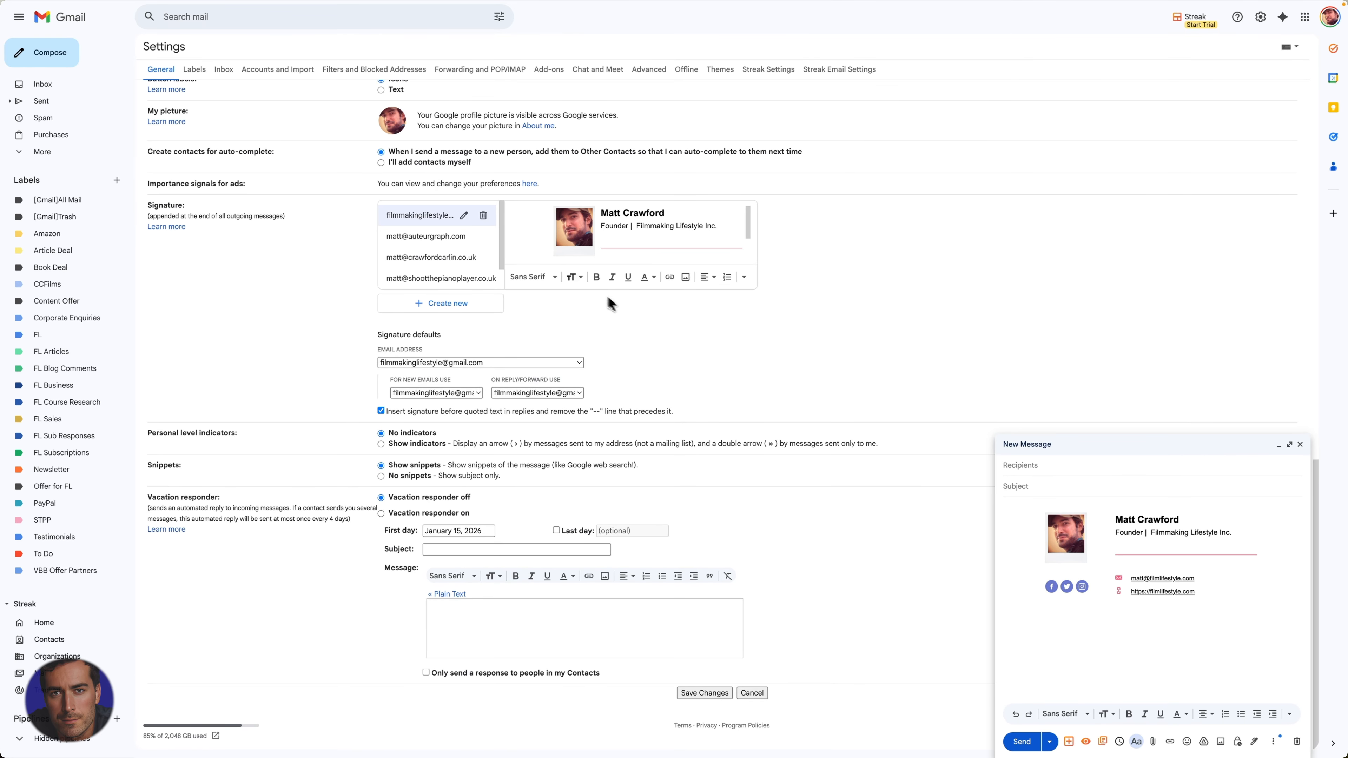
Look over the text size options and the e-mail and website lines in the signature editor.
left_click(573, 277)
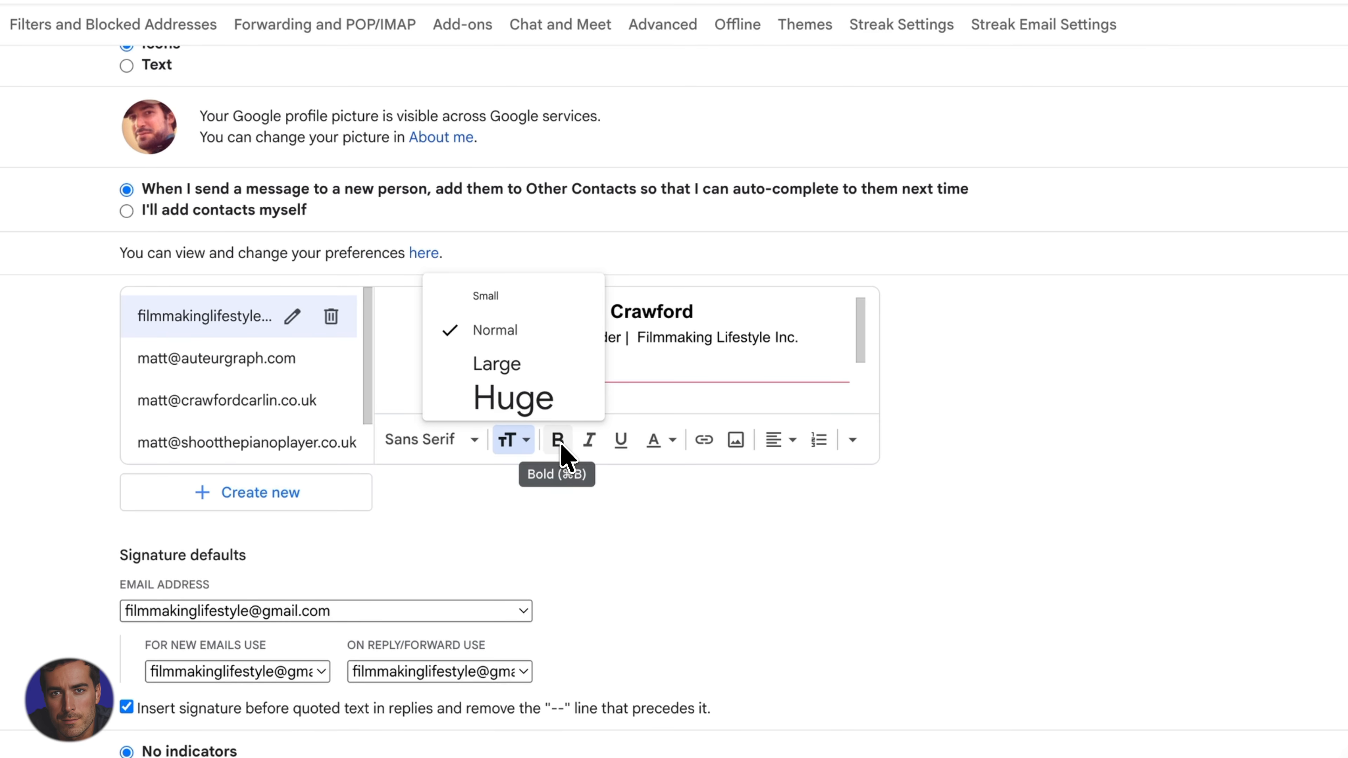
left_click(794, 363)
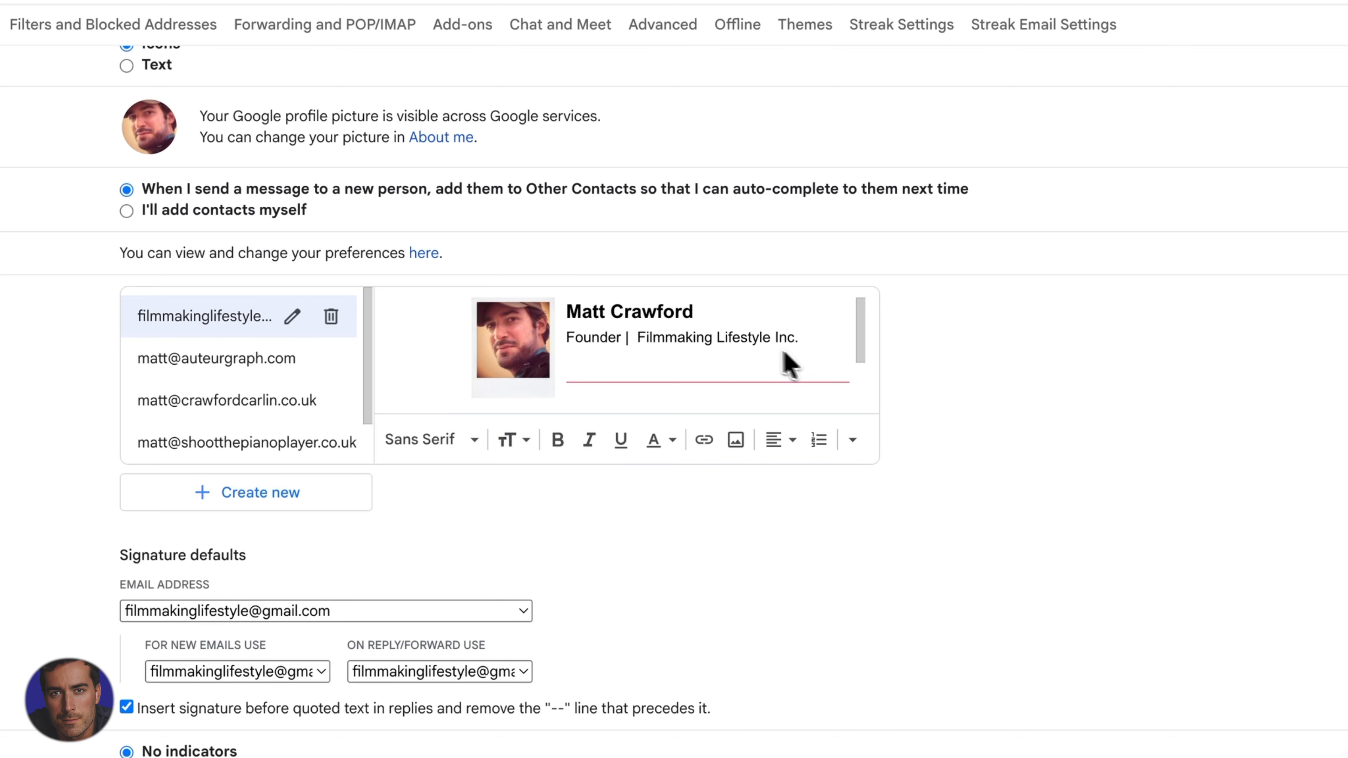
scroll(735, 367, "down", 1)
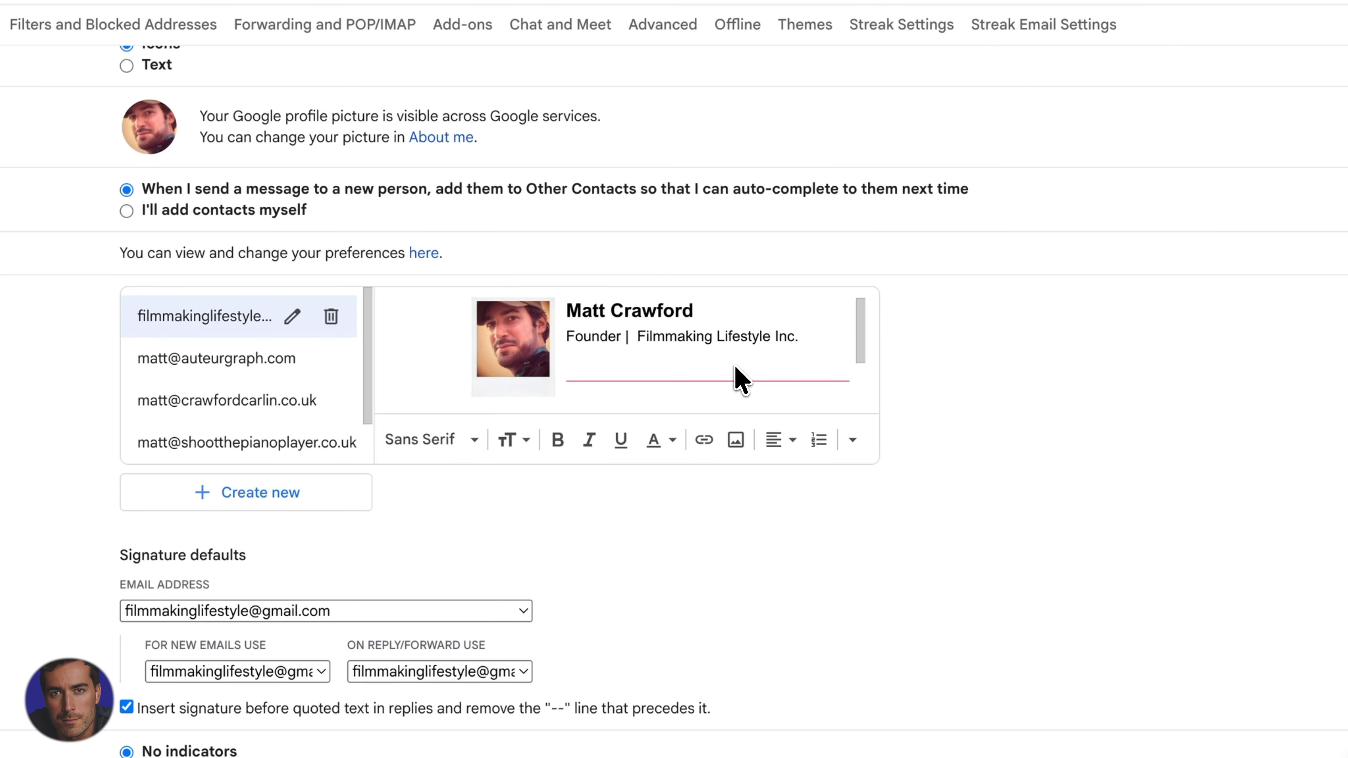
scroll(741, 379, "down", 2)
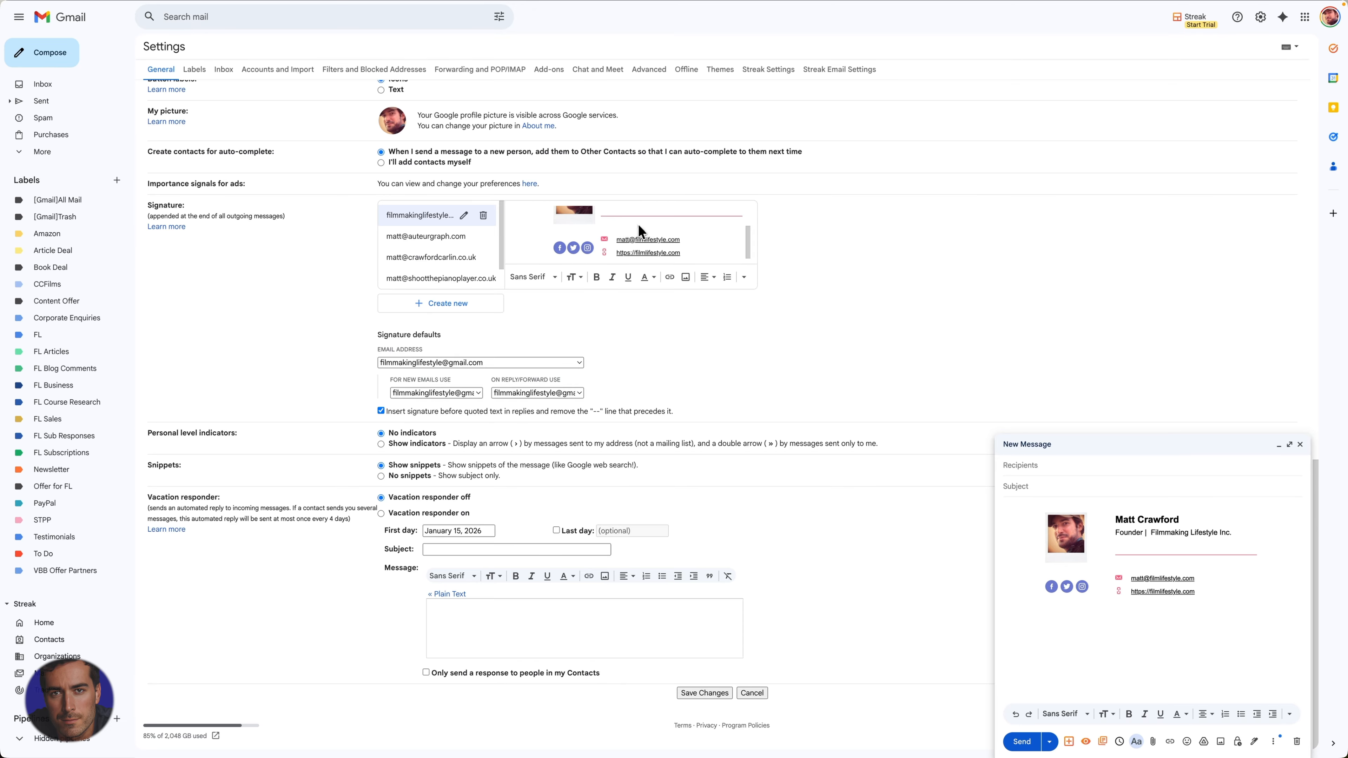
left_click_drag(681, 254, 616, 238)
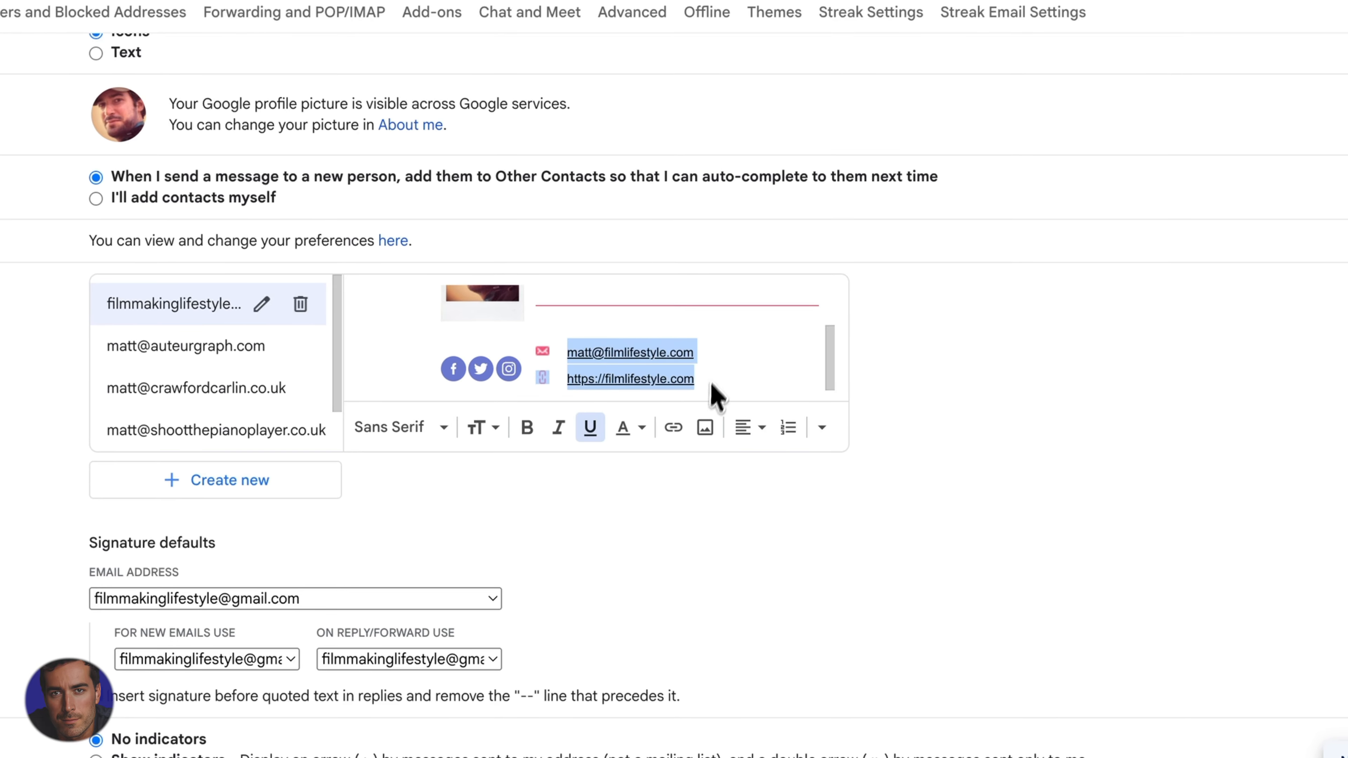
left_click(731, 382)
Try to add a link to the words "Filmmaking Lifestyle" in the signature's title line.
scroll(743, 361, "up", 2)
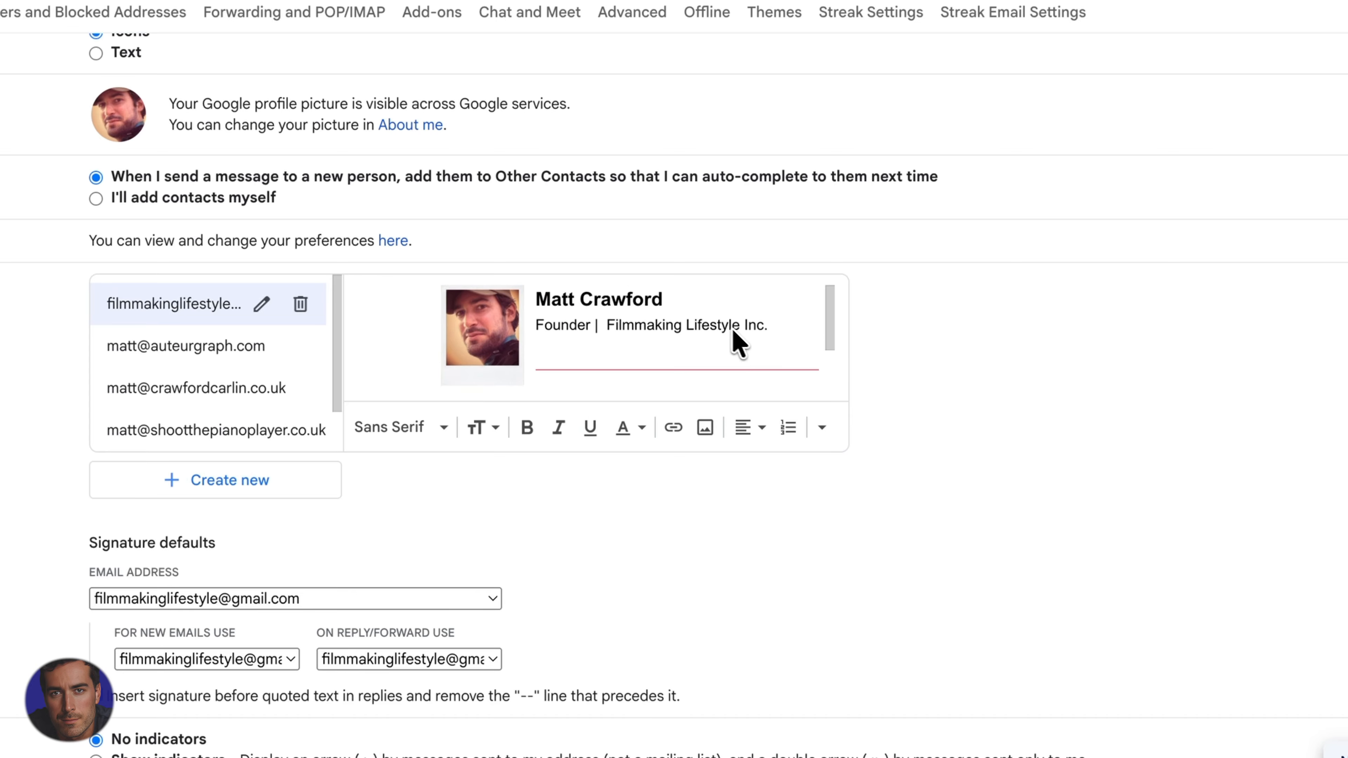
left_click_drag(740, 331, 635, 325)
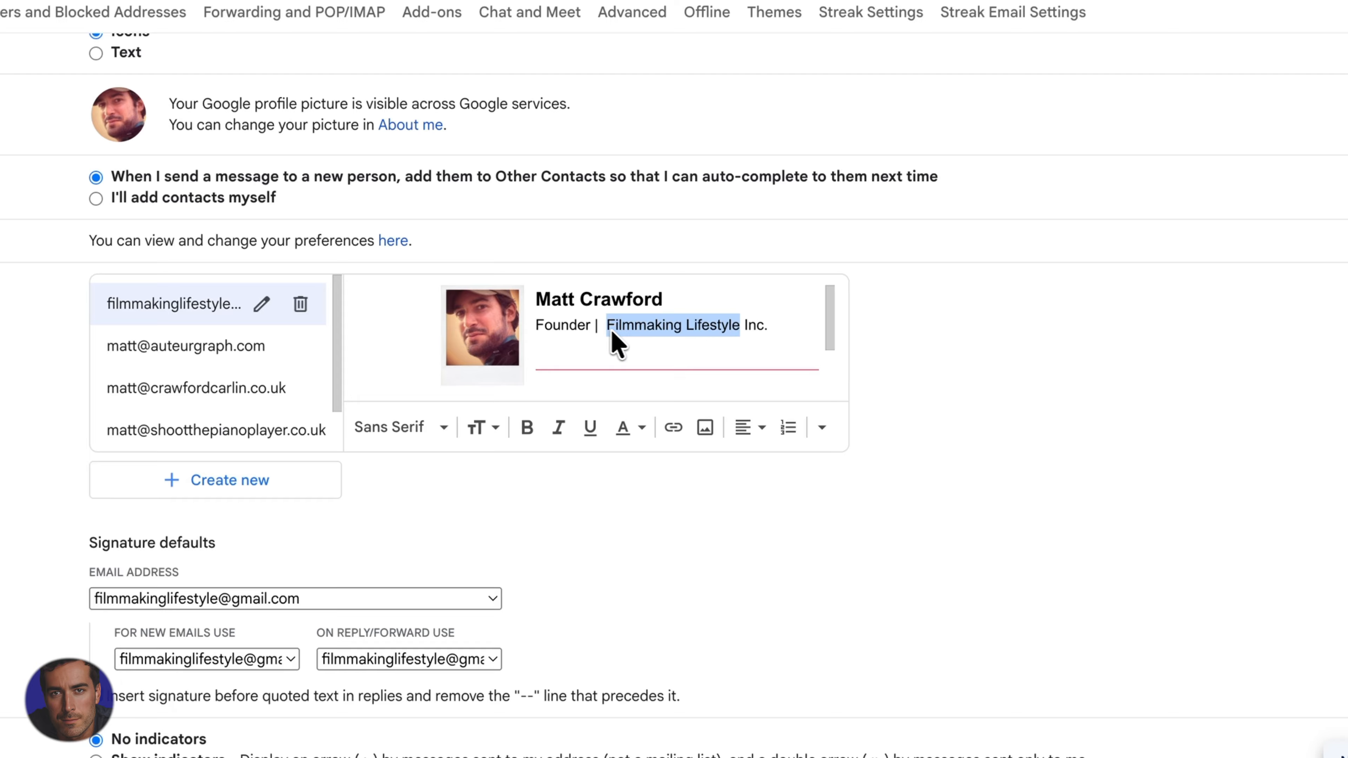
left_click(672, 428)
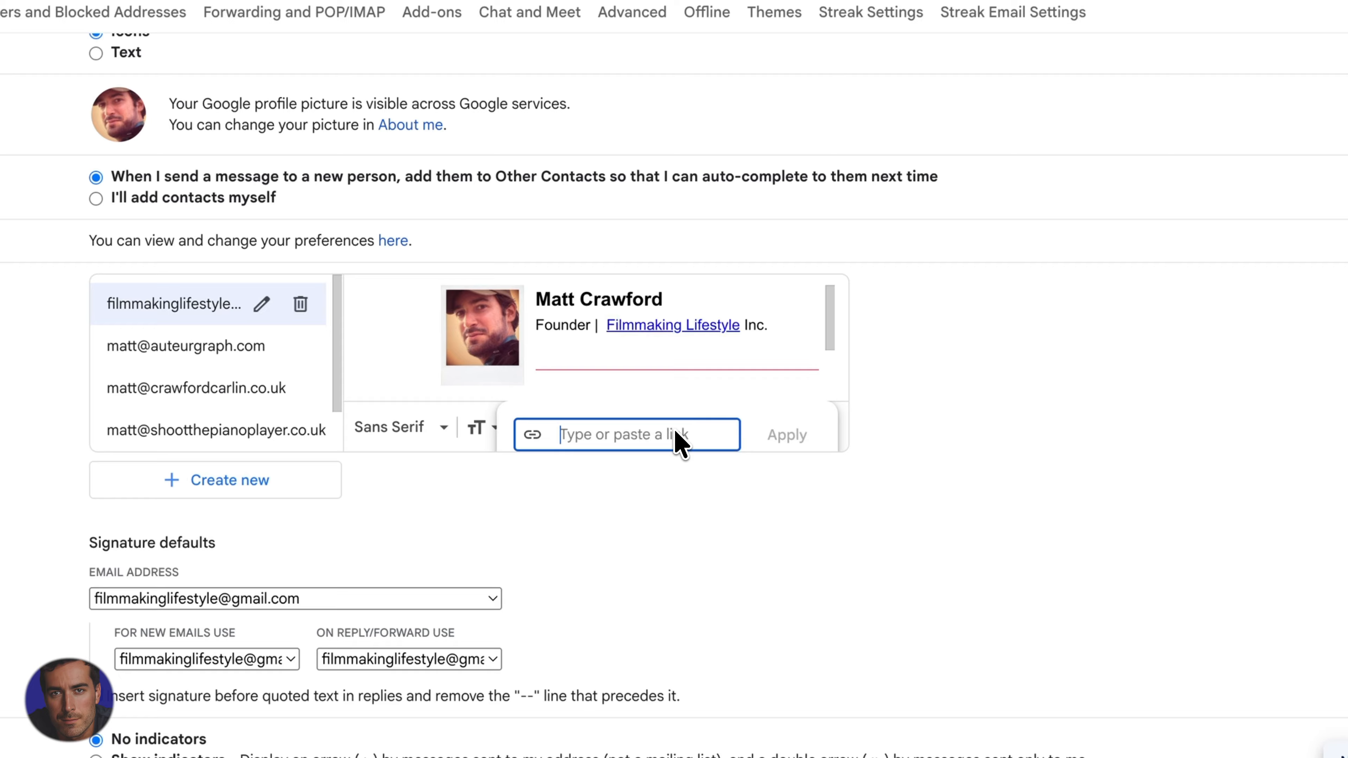
left_click(782, 338)
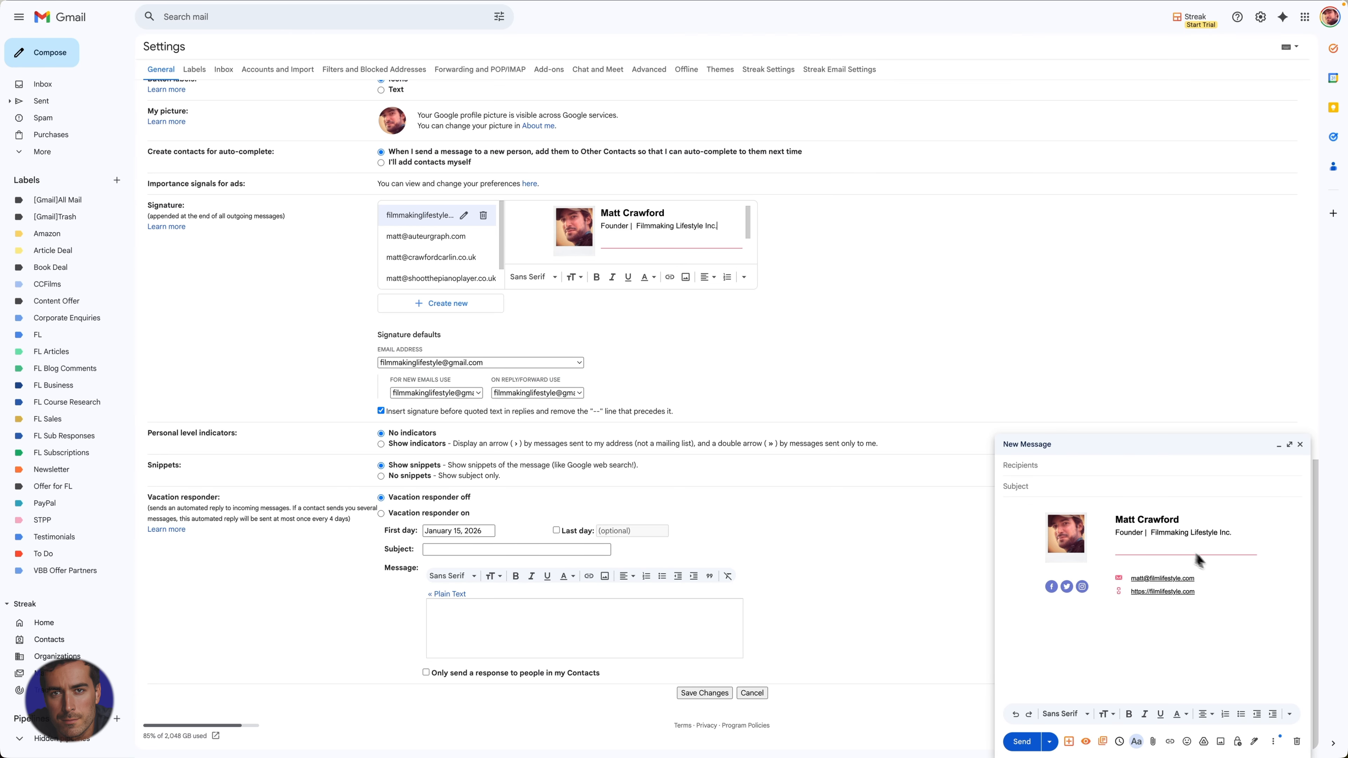
Review the whole signature in the draft message and check the Facebook icon's link in the signature editor.
left_click_drag(1247, 616, 988, 533)
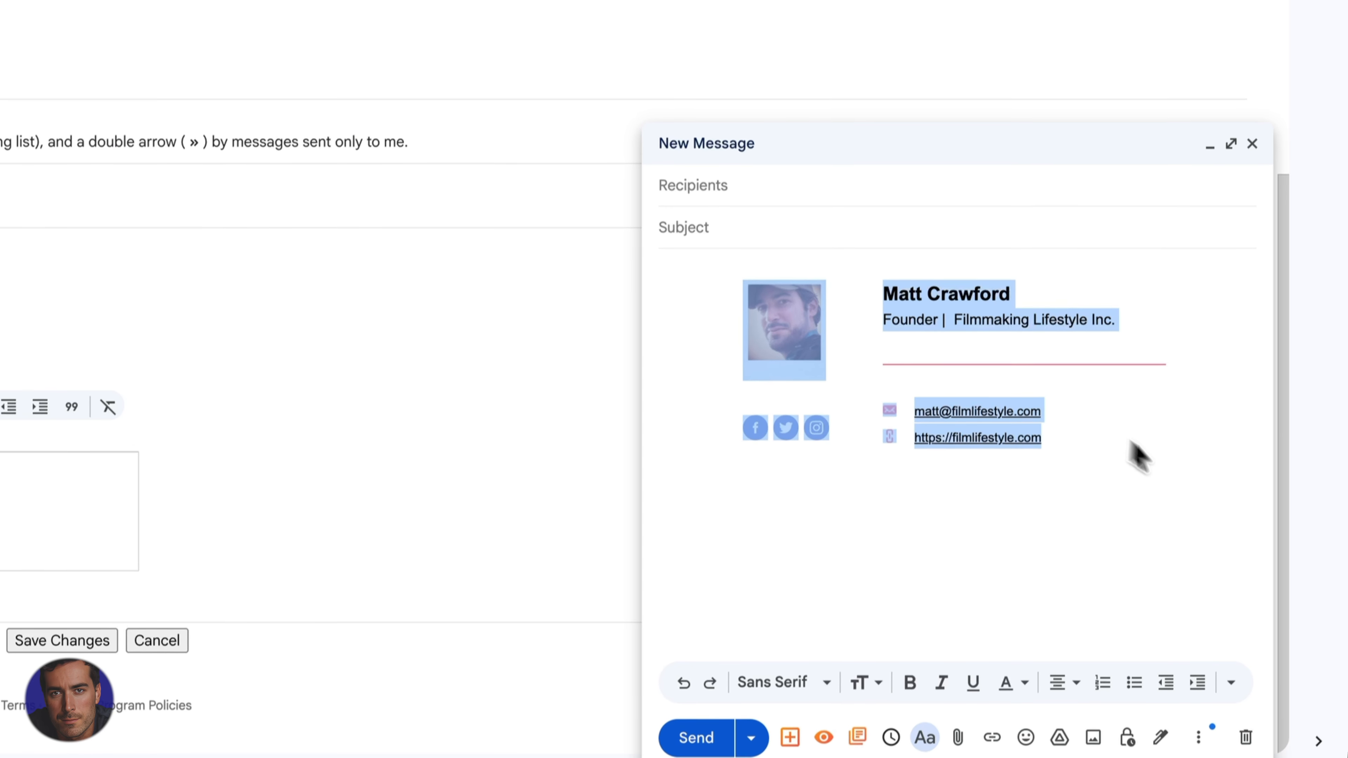
left_click(1190, 469)
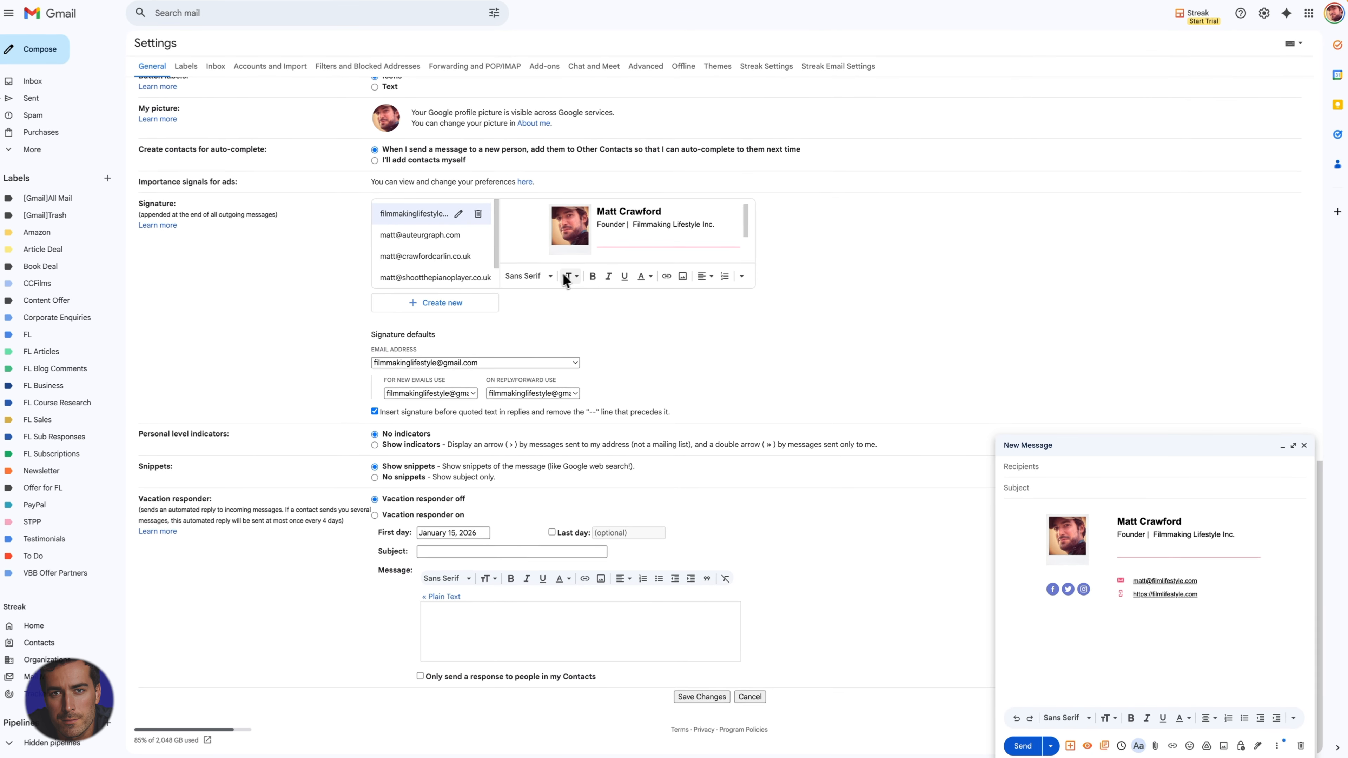
scroll(632, 230, "down", 2)
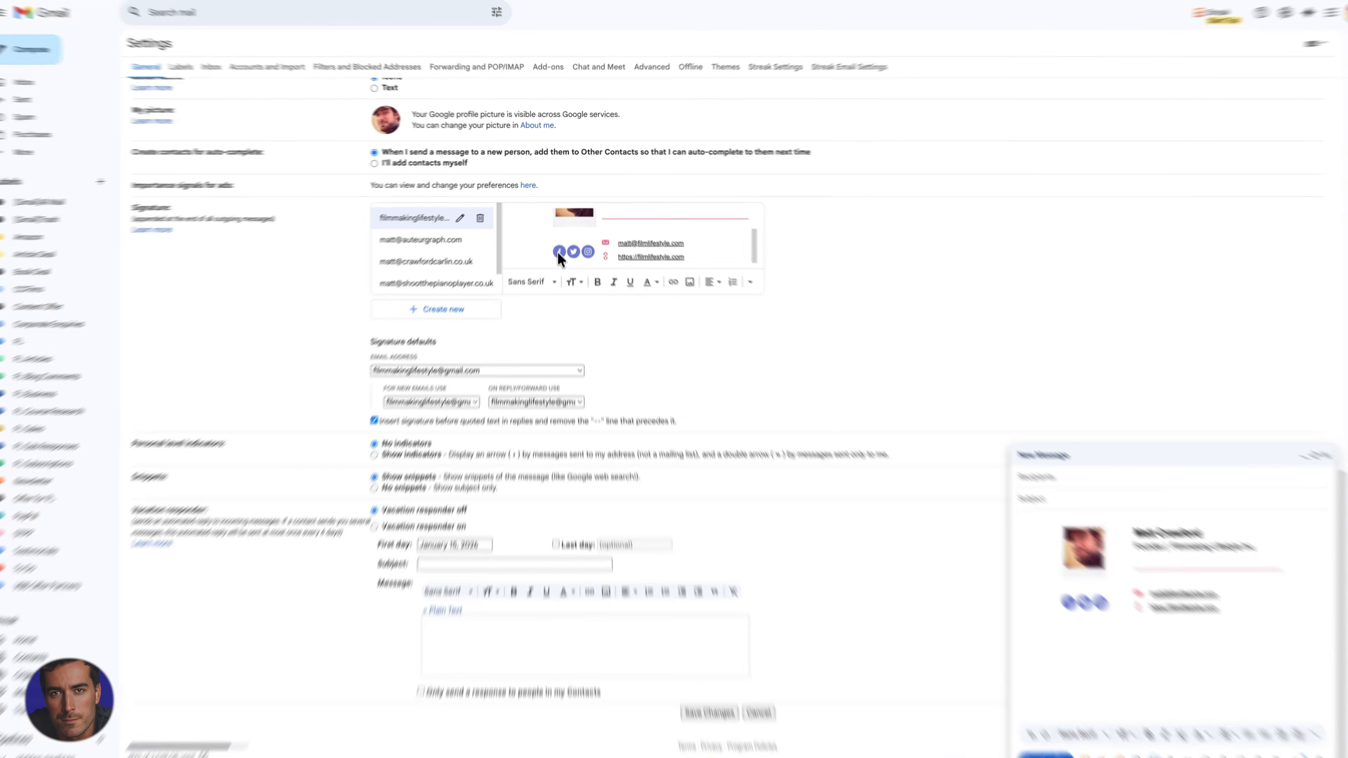
left_click(558, 255)
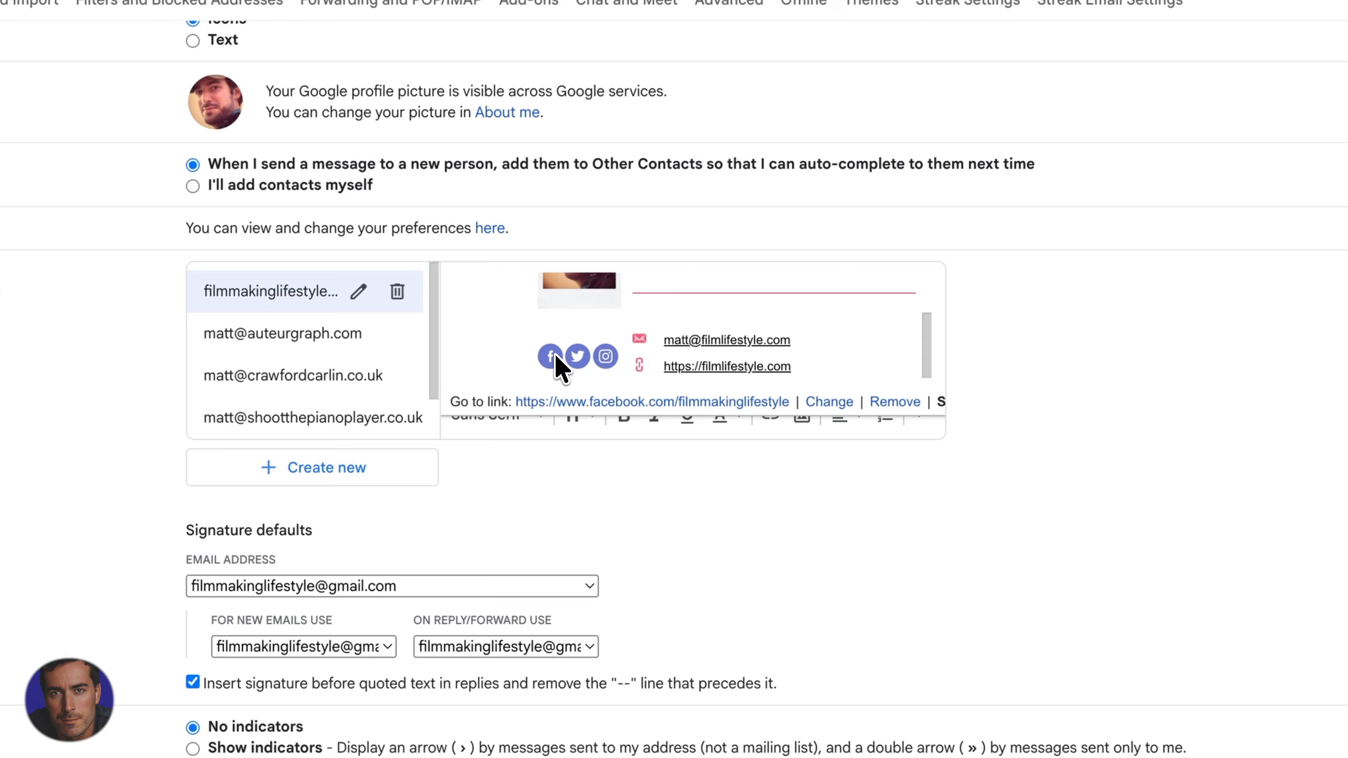
left_click(820, 343)
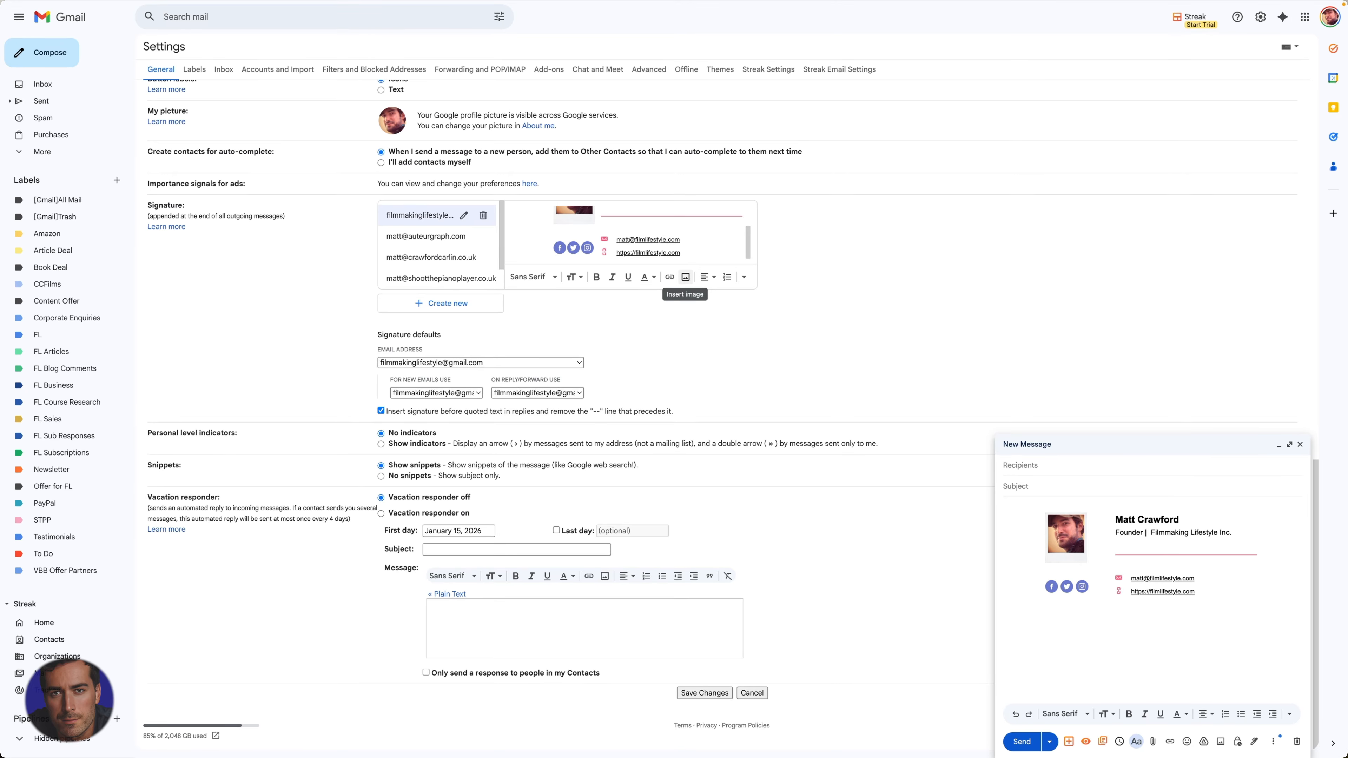
View the options for adding an image to the signature, without inserting one.
left_click(685, 276)
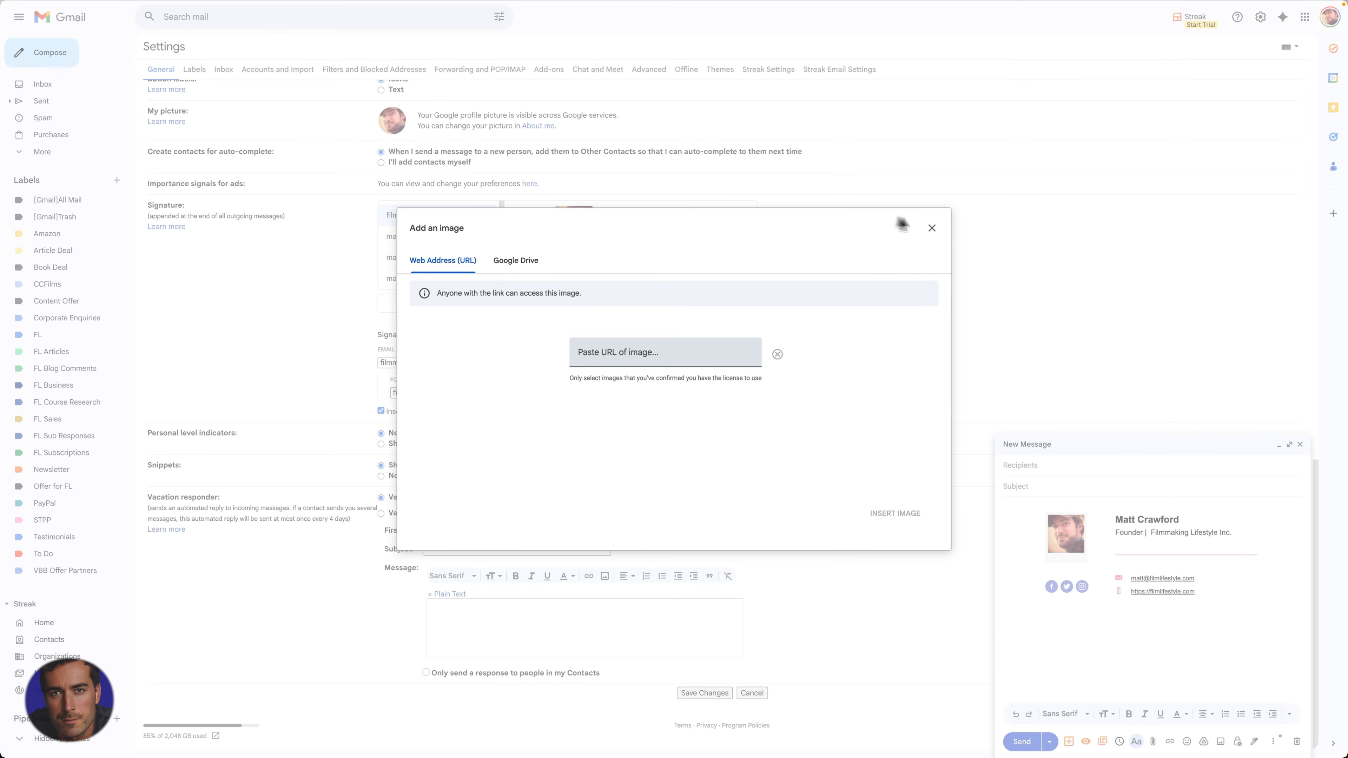
left_click(931, 228)
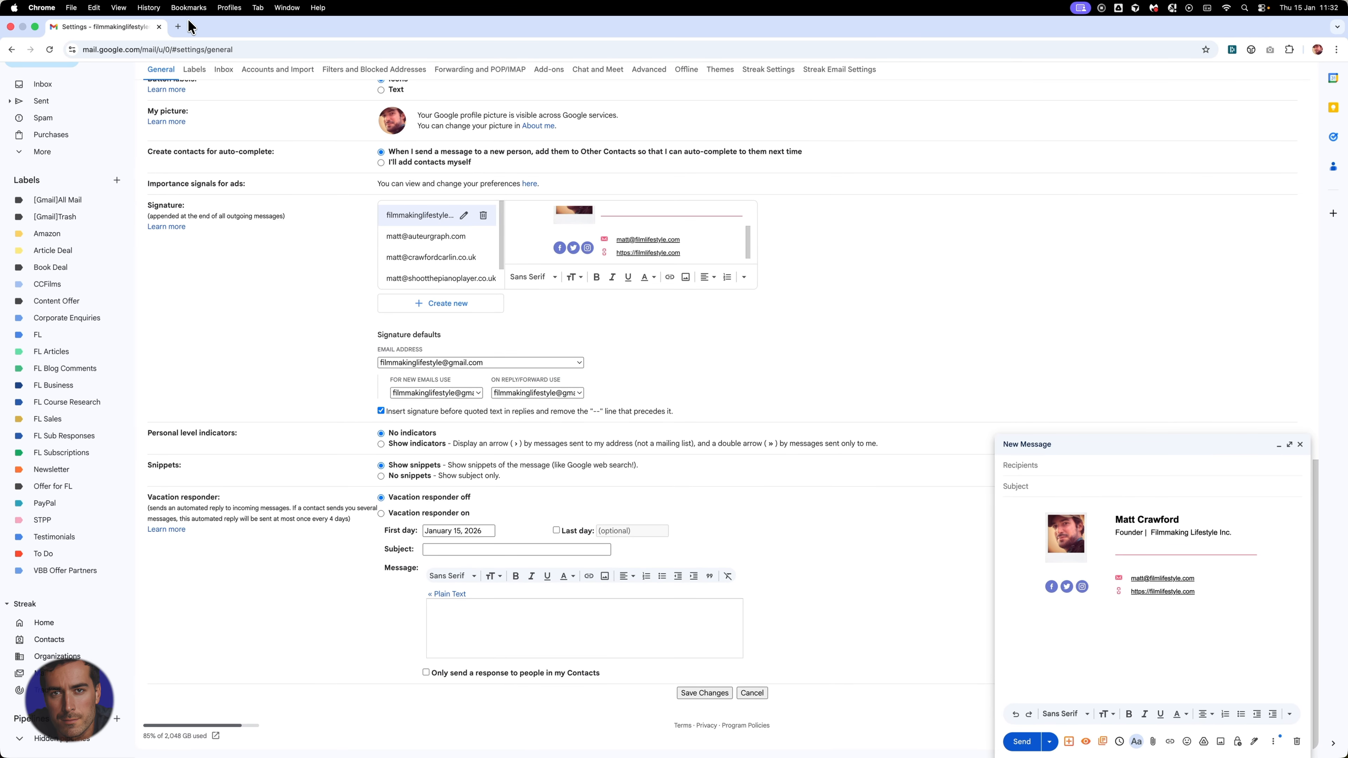
Open Canva's templates page in a new browser tab and look through the available templates.
left_click(178, 28)
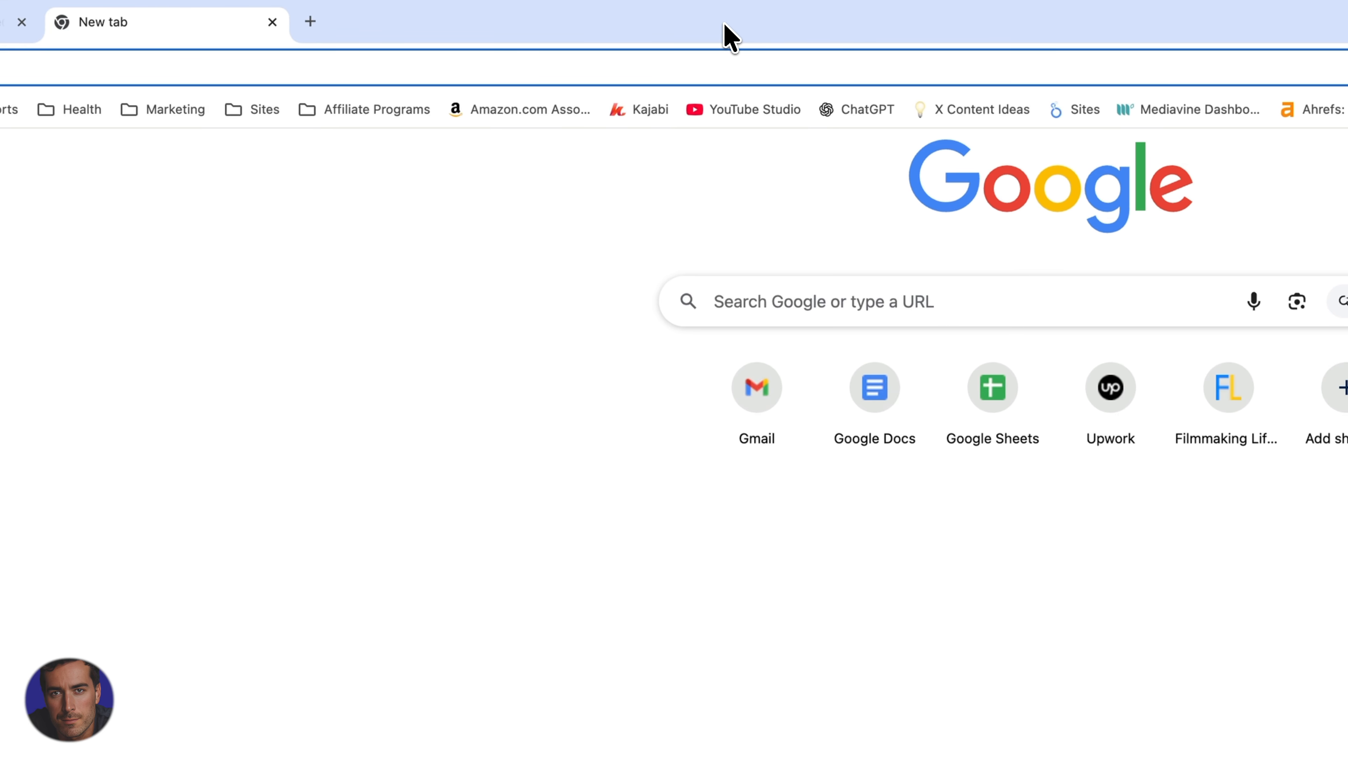
left_click(826, 111)
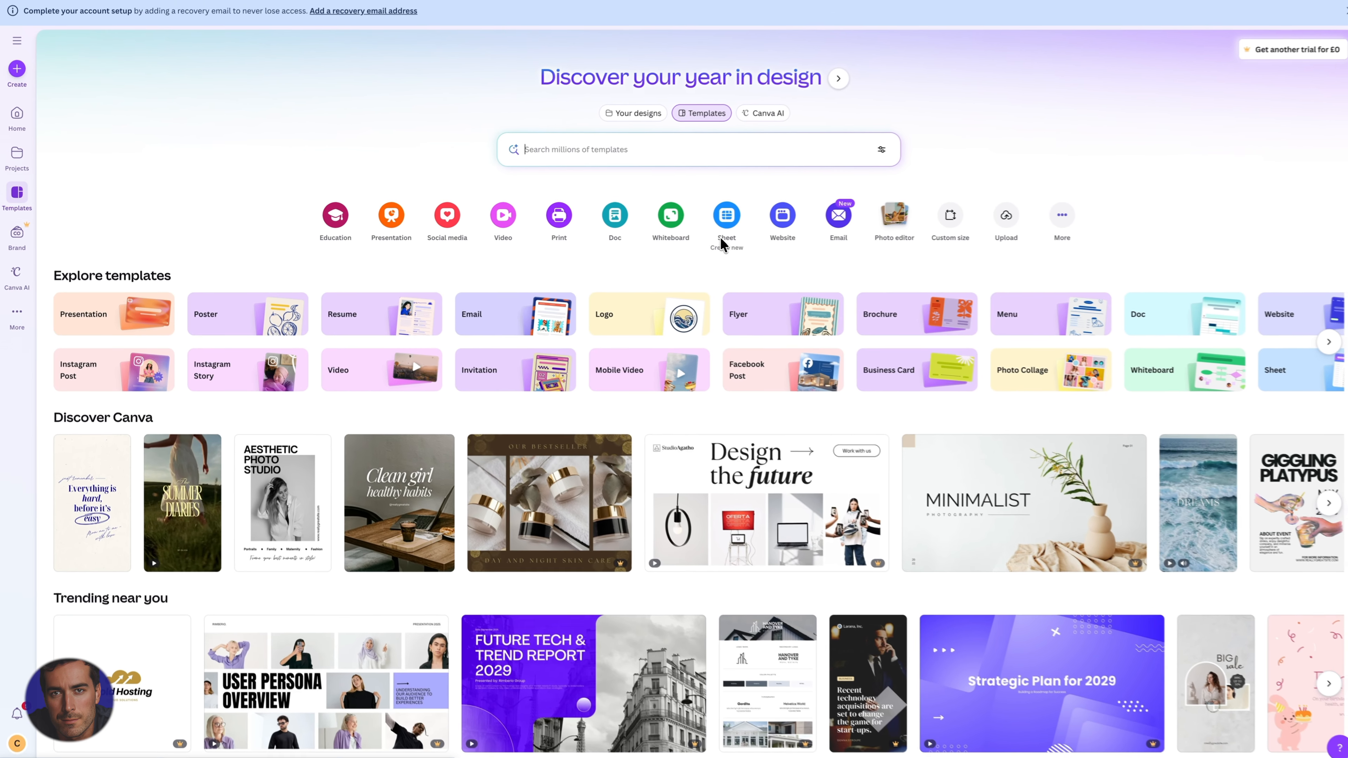
scroll(656, 279, "down", 10)
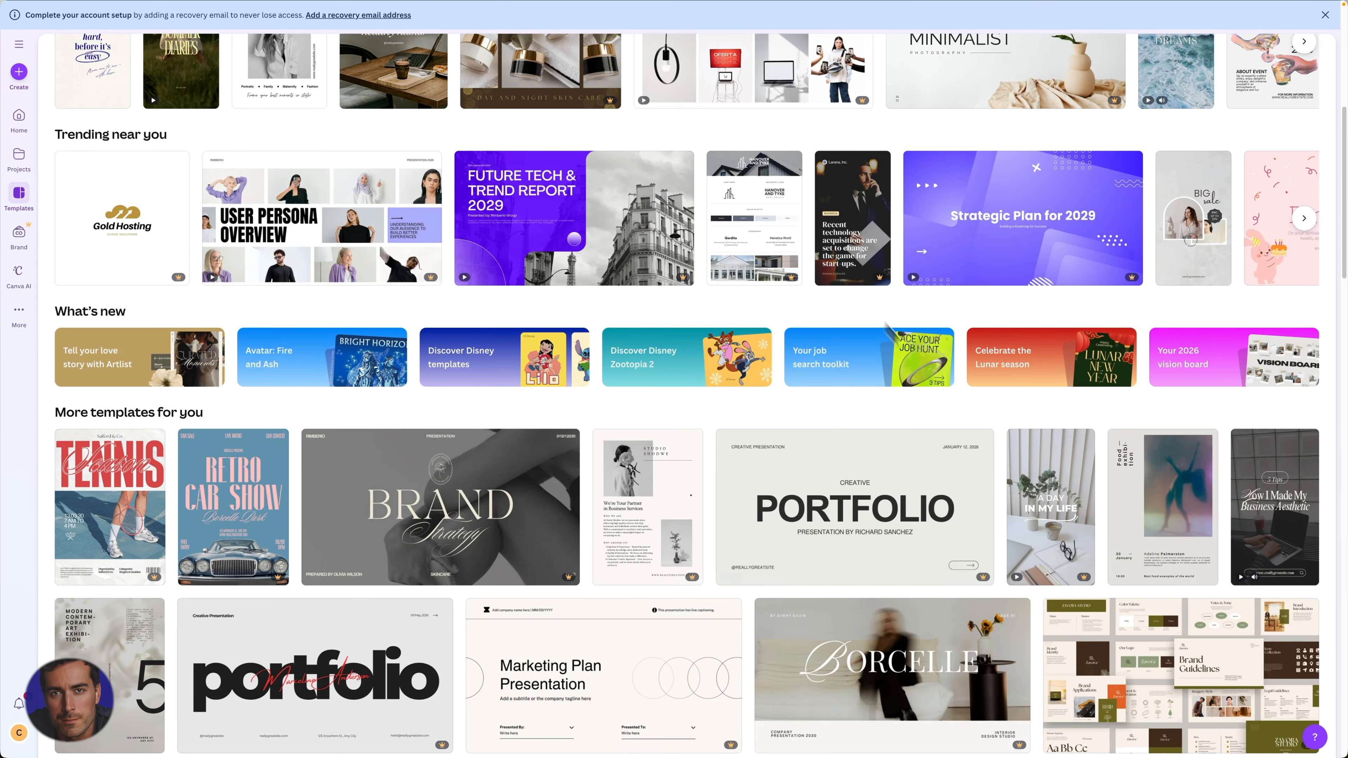
scroll(950, 453, "down", 15)
scroll(951, 454, "up", 20)
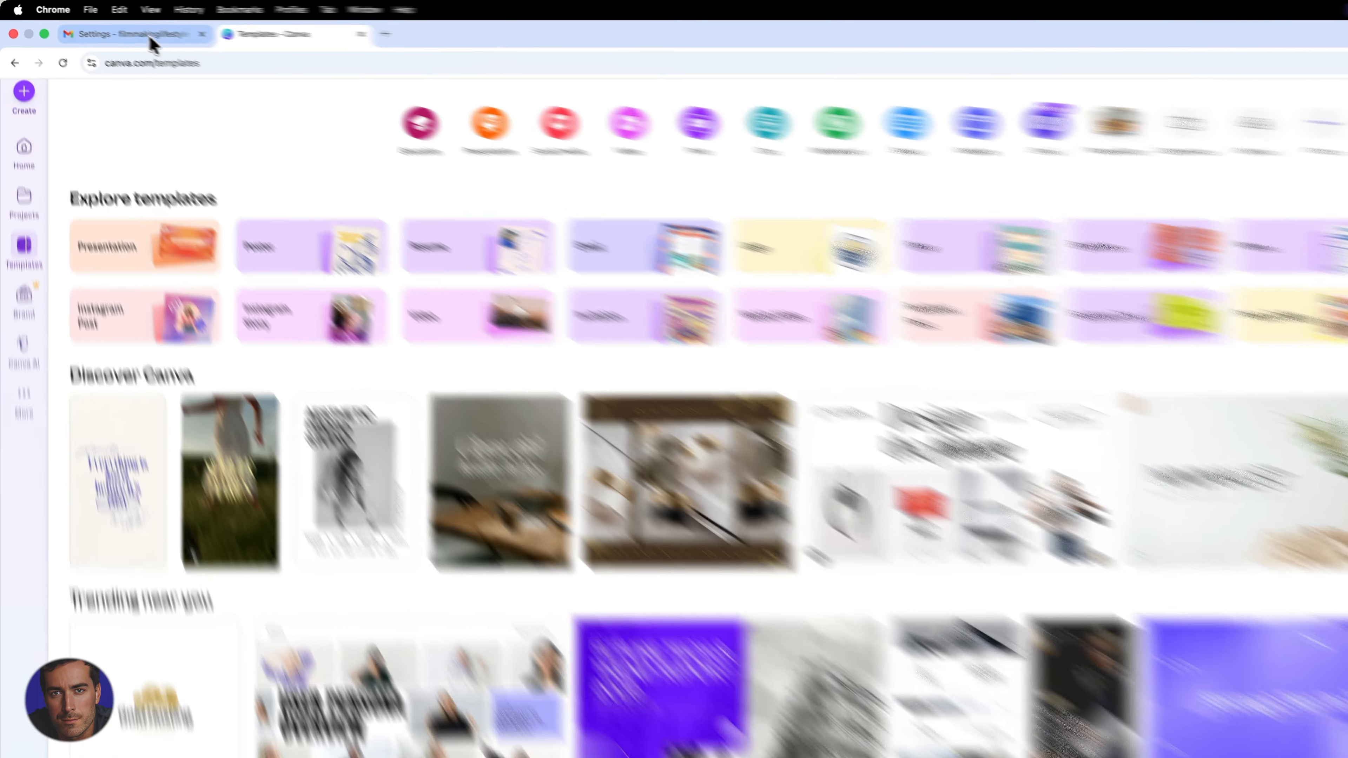
Return to the Gmail settings and check the Facebook icon's link among the signature's social icons.
left_click(150, 36)
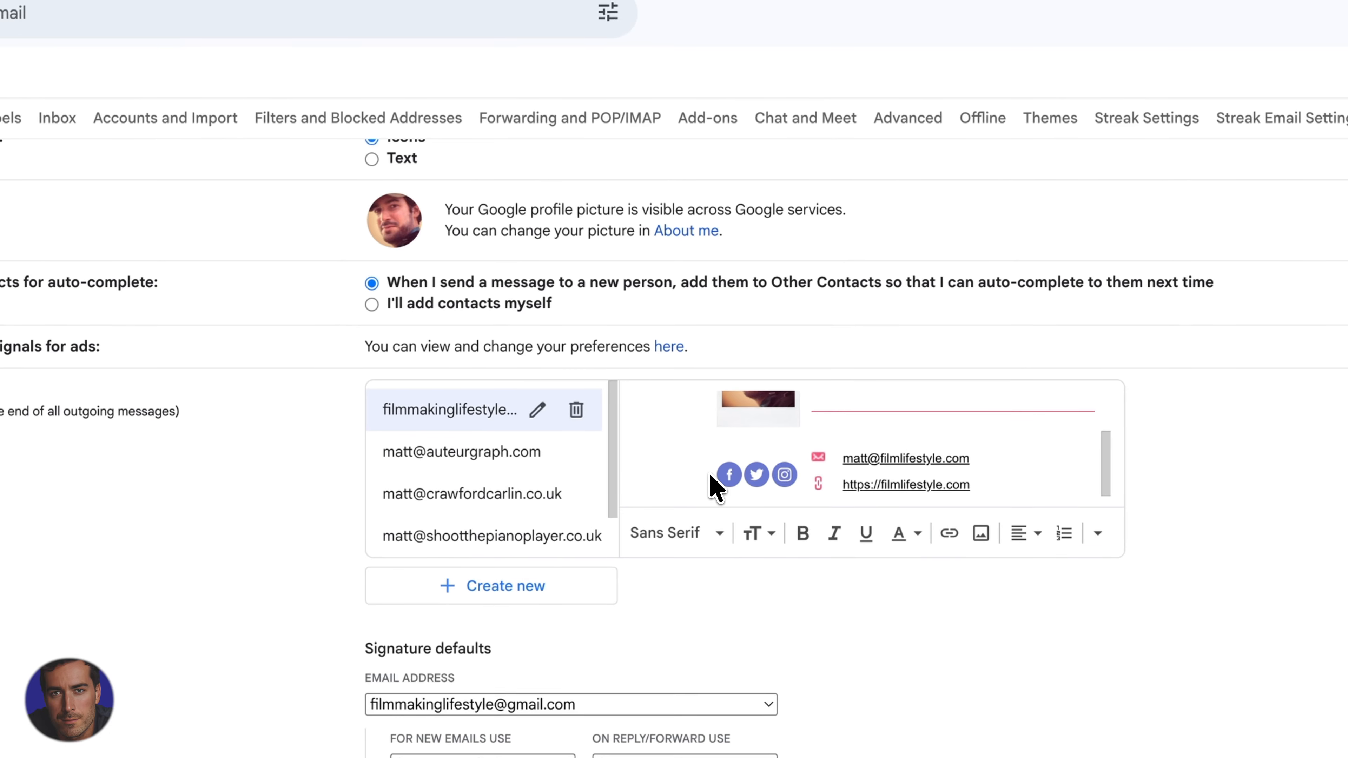
left_click_drag(786, 477, 811, 479)
left_click(739, 478)
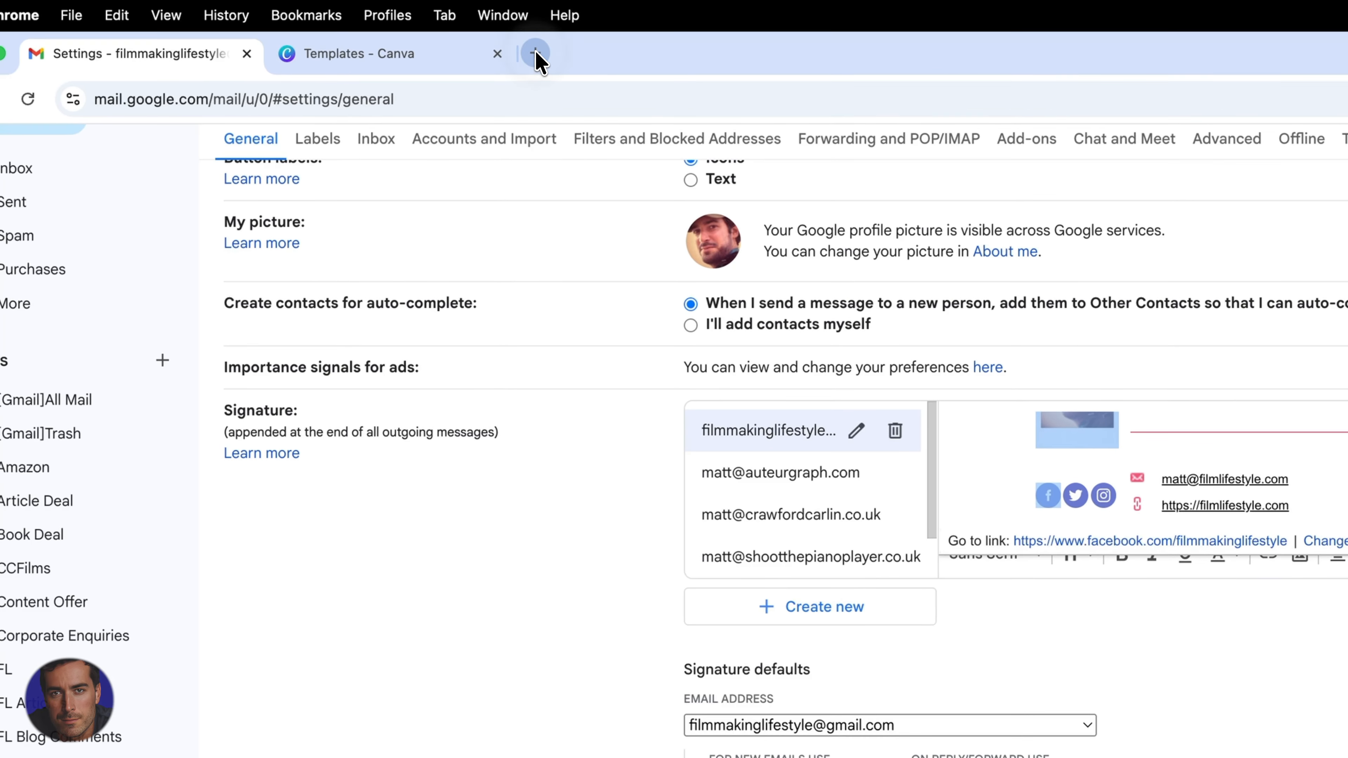
Open iconbuddy.com in a new browser tab and look over its icon collections and web address.
left_click(535, 53)
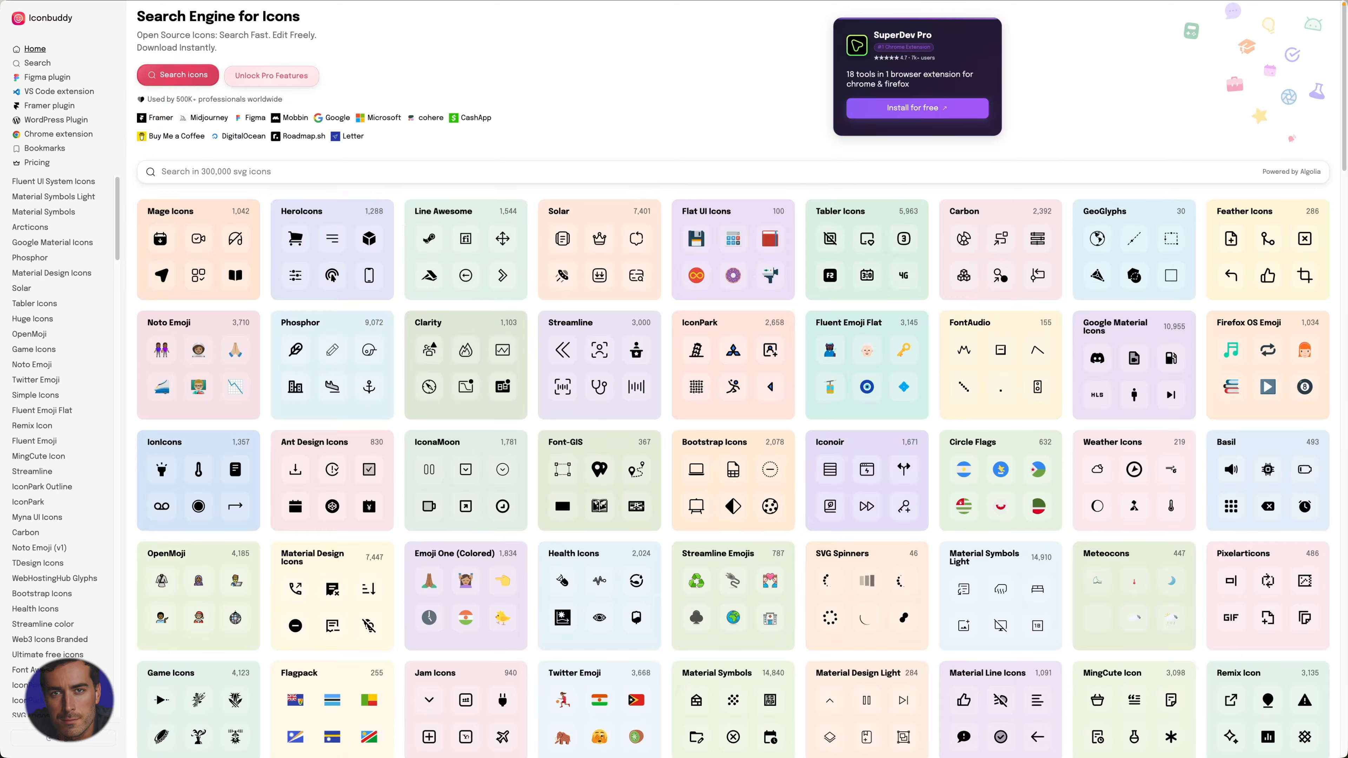
scroll(636, 339, "down", 10)
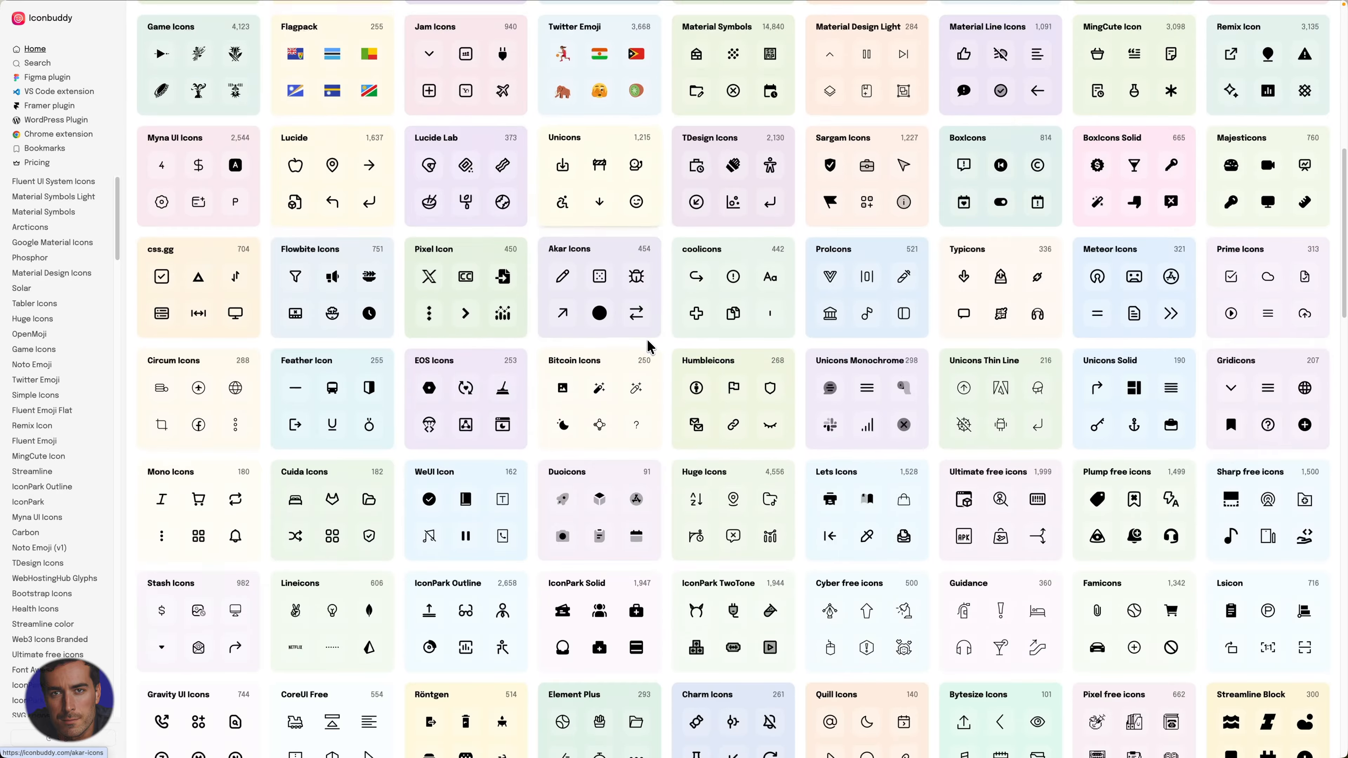
scroll(564, 374, "up", 10)
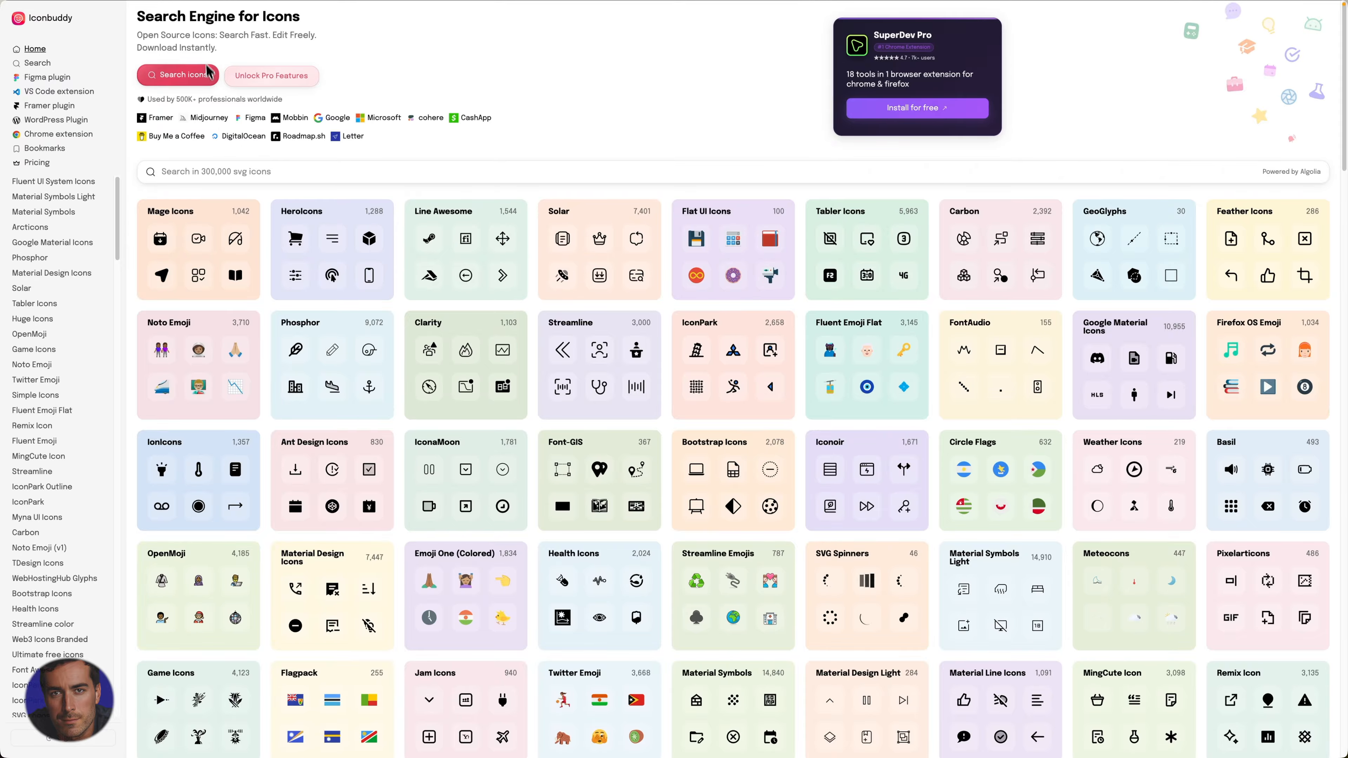
mouse_move(194, 2)
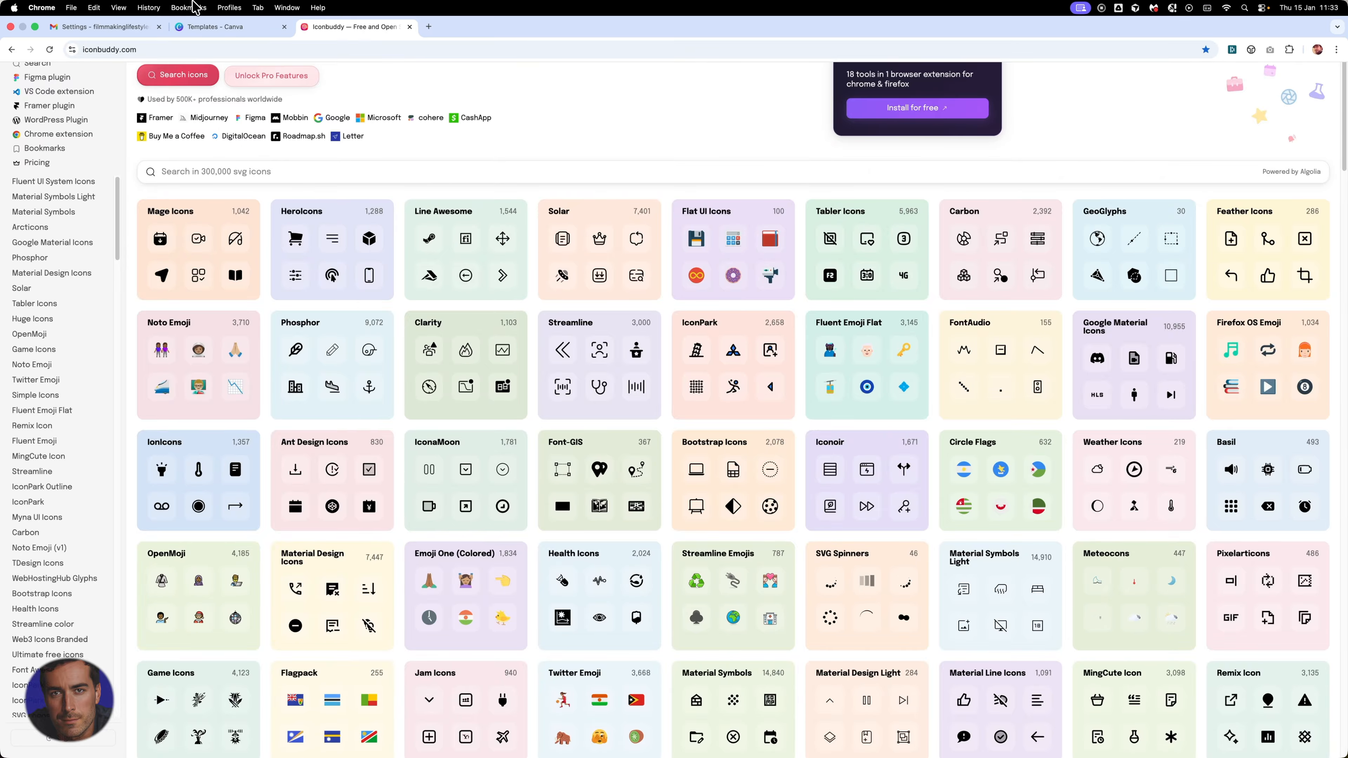
left_click(106, 50)
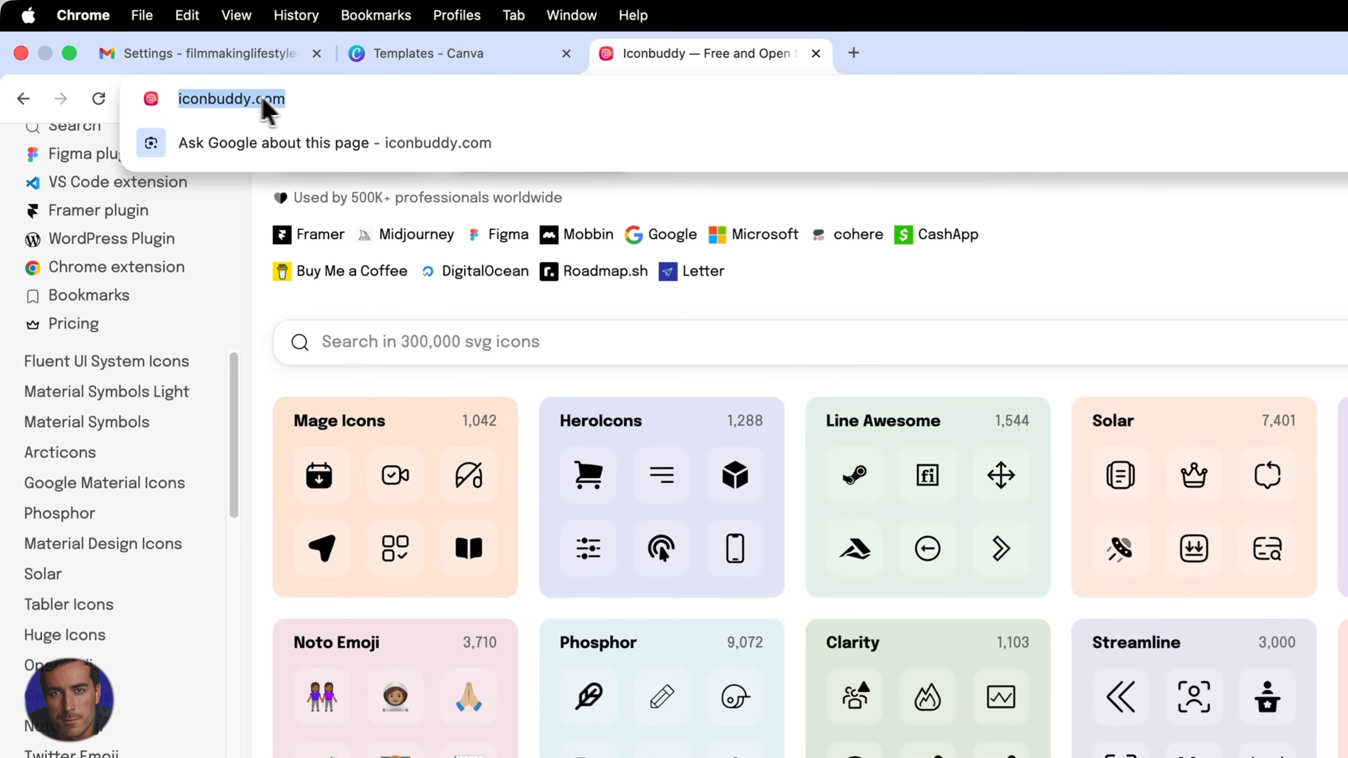
left_click(1232, 252)
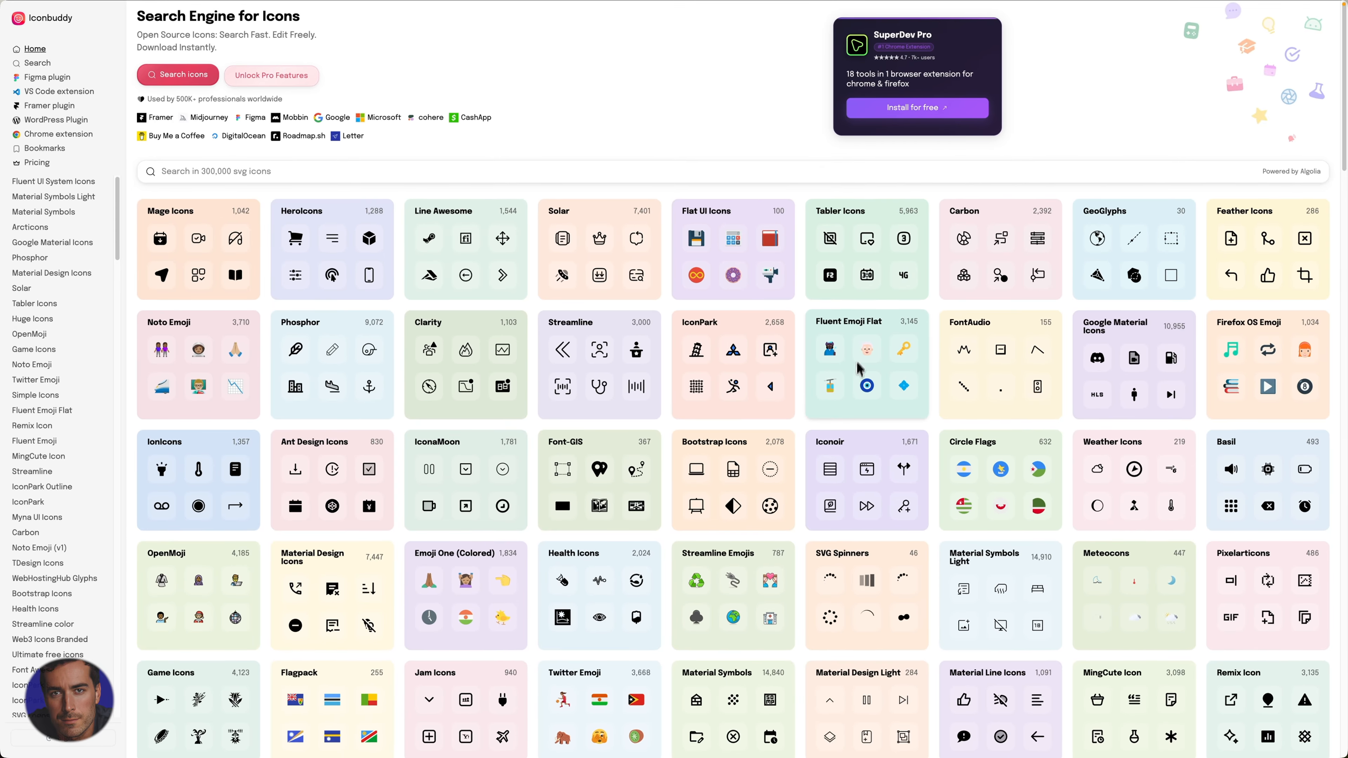
Search the icon library for "social media", load more icons and look through them.
left_click(255, 172)
type("soc")
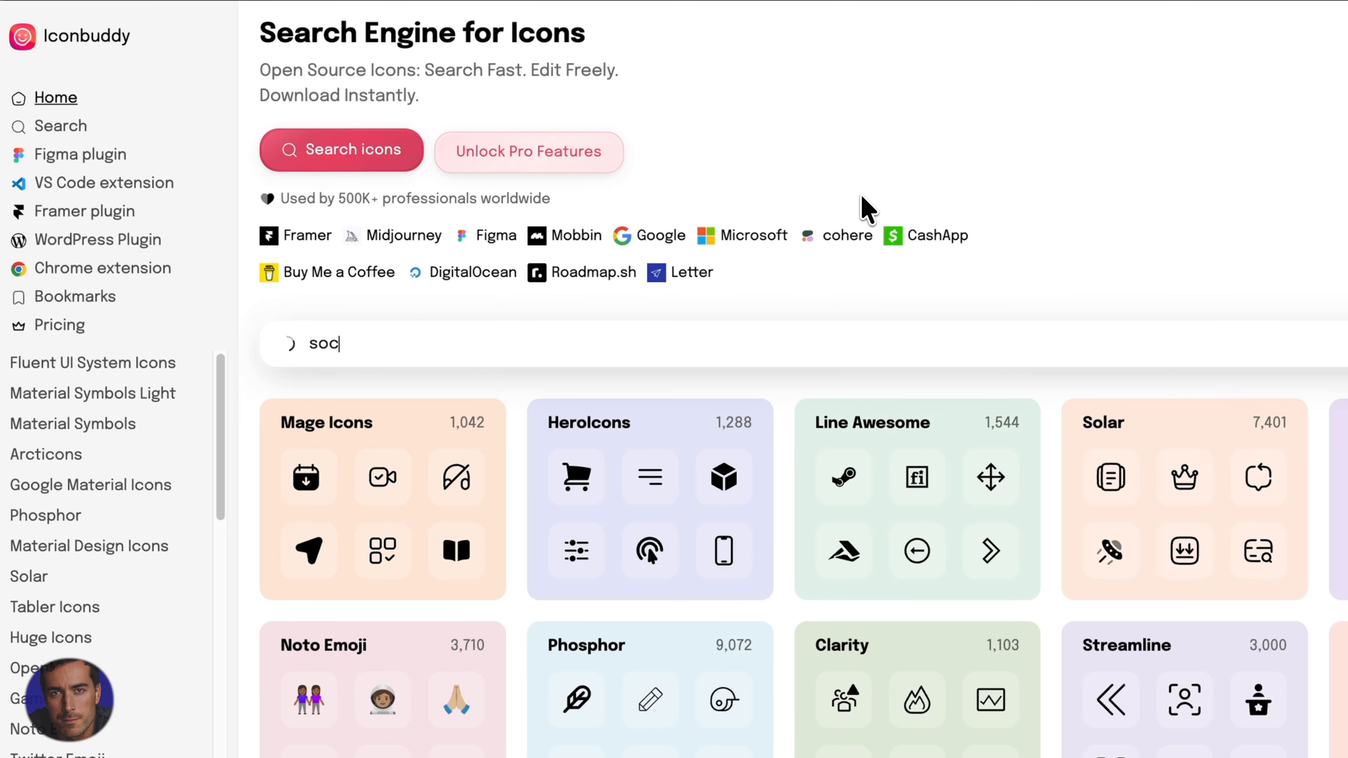
type("ial media")
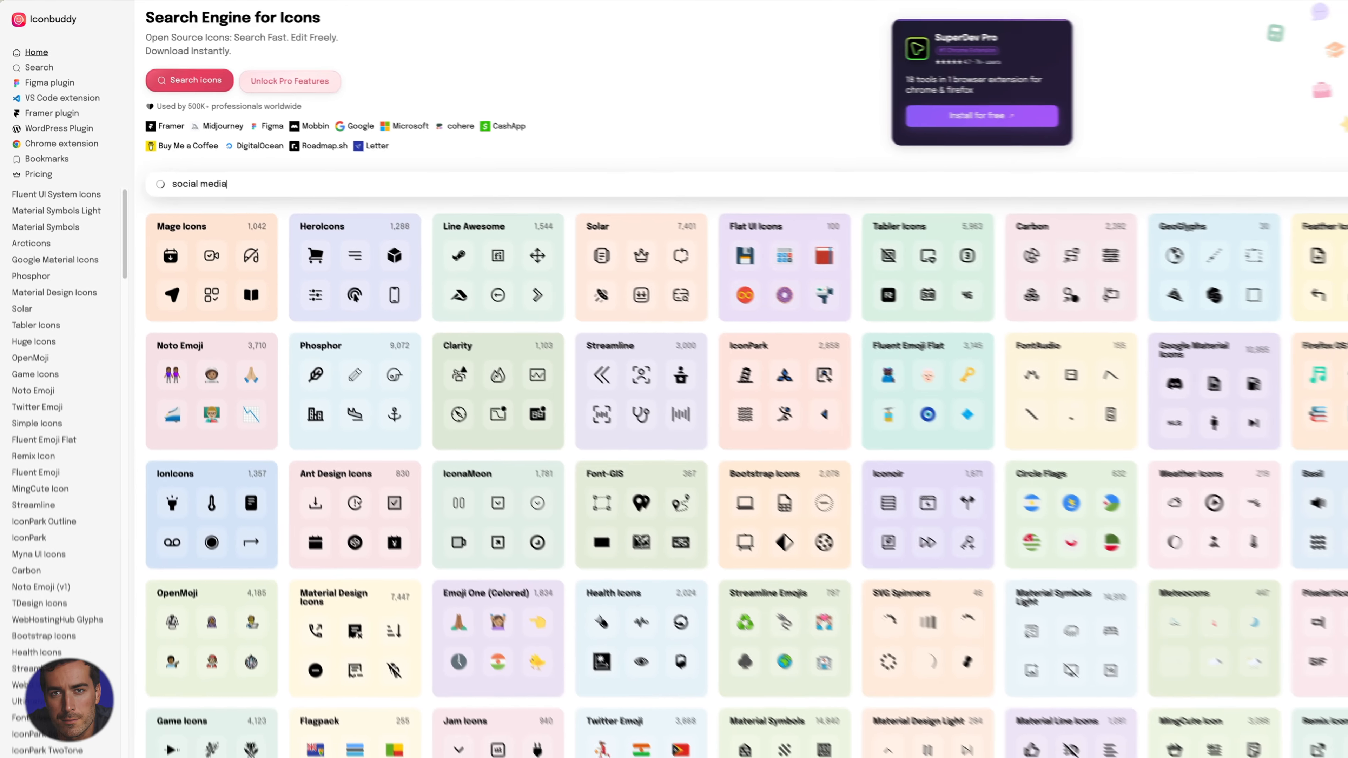
key("Return")
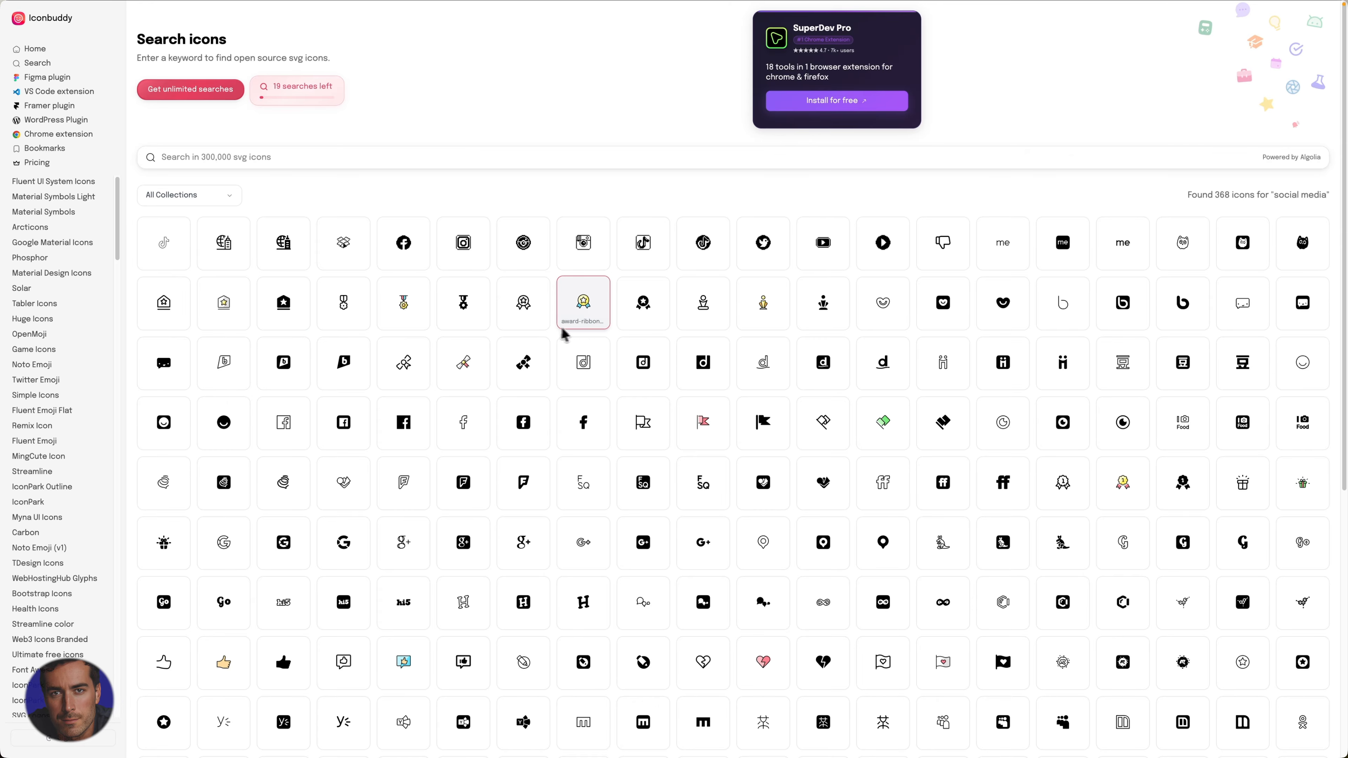
scroll(796, 382, "down", 3)
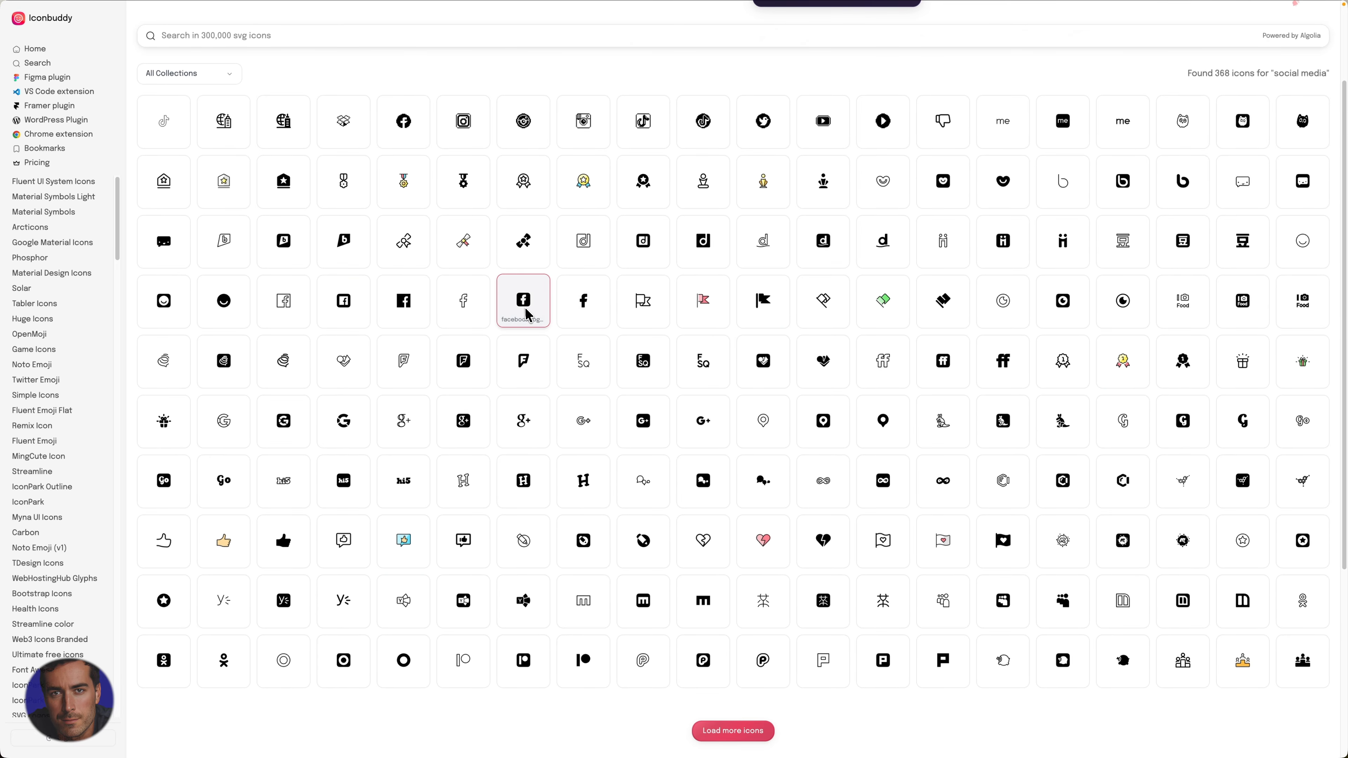
scroll(528, 318, "down", 5)
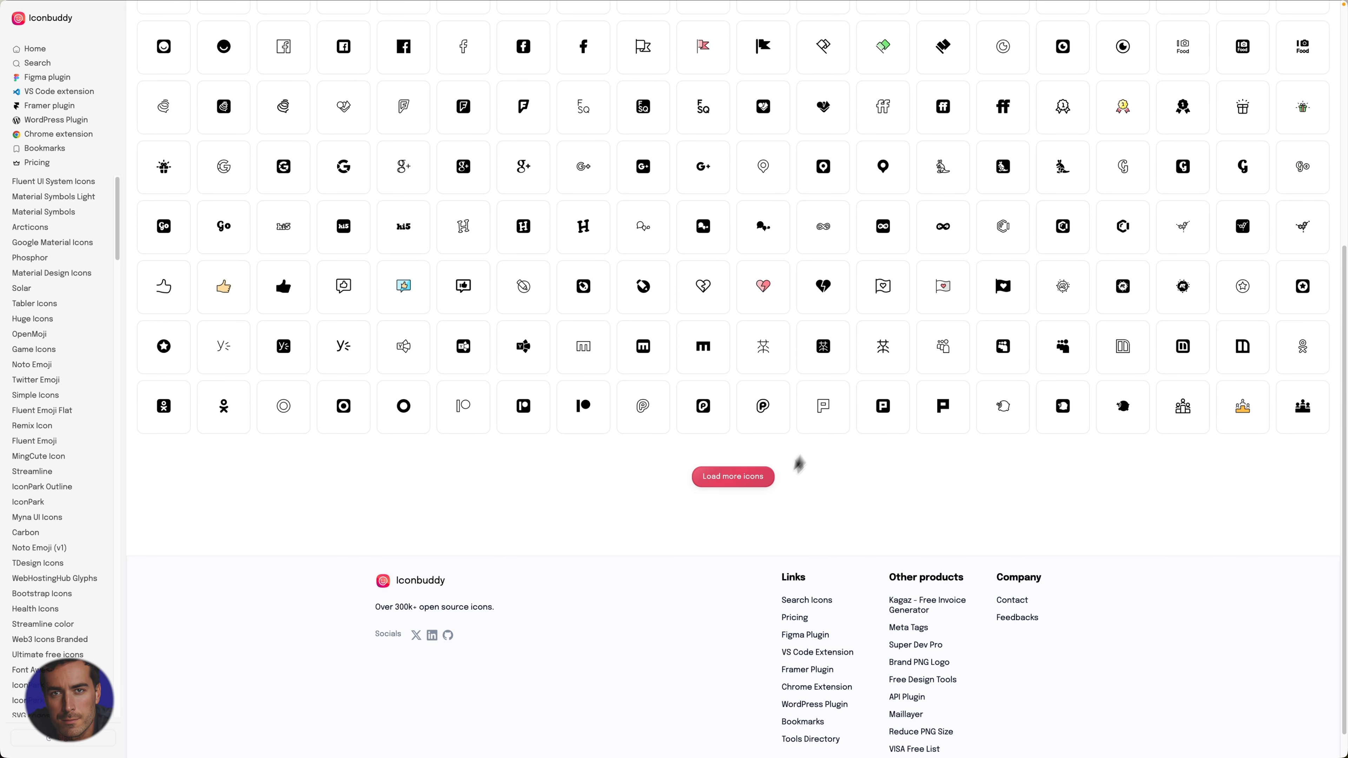
left_click(739, 476)
scroll(1178, 409, "down", 5)
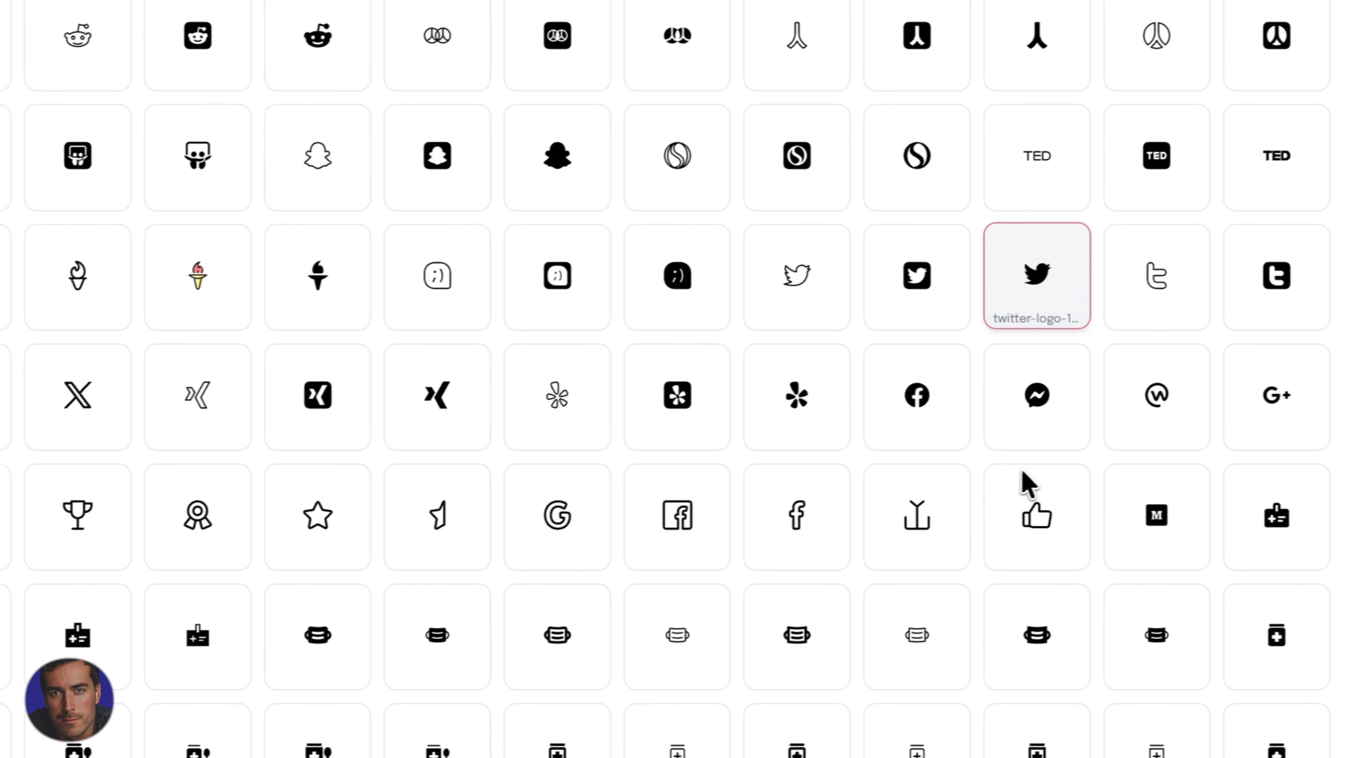
Search the icon library for "instagram" icons.
scroll(1028, 483, "up", 15)
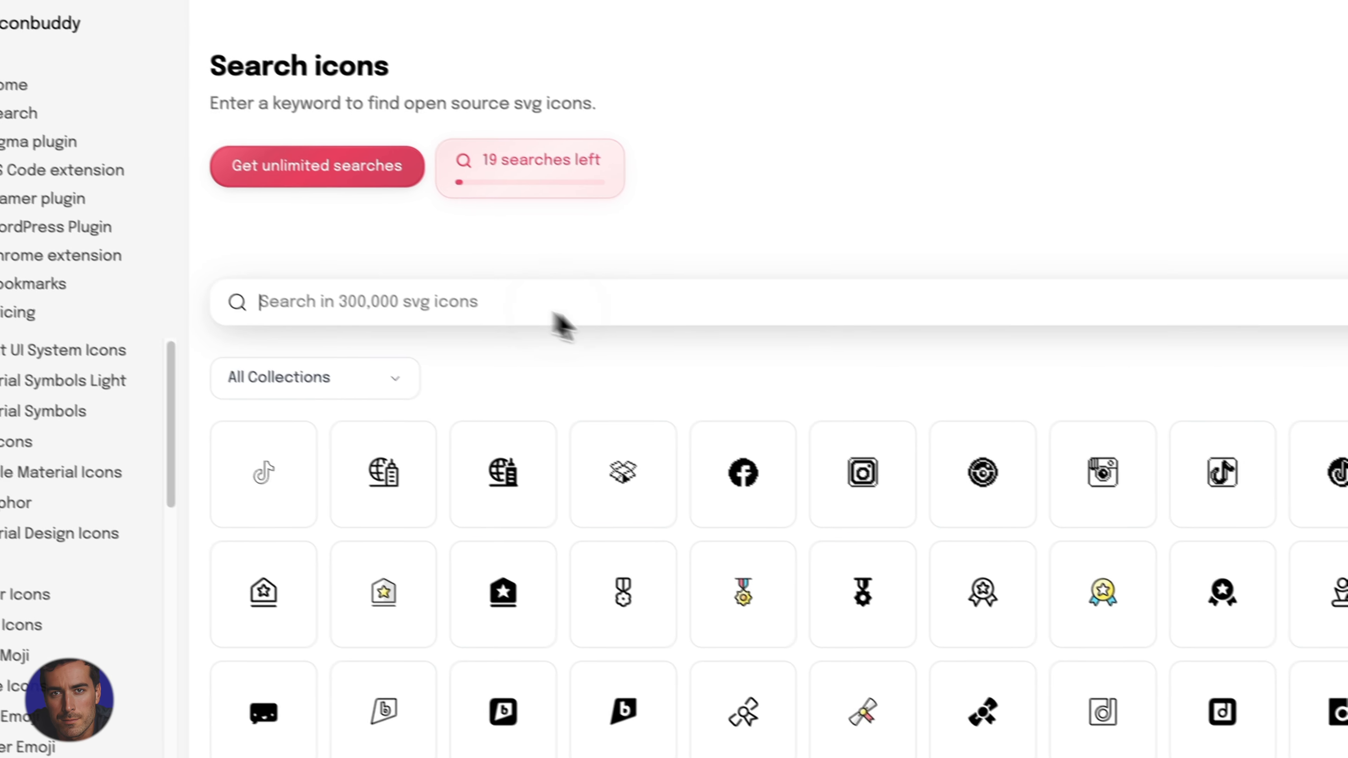
type("insta")
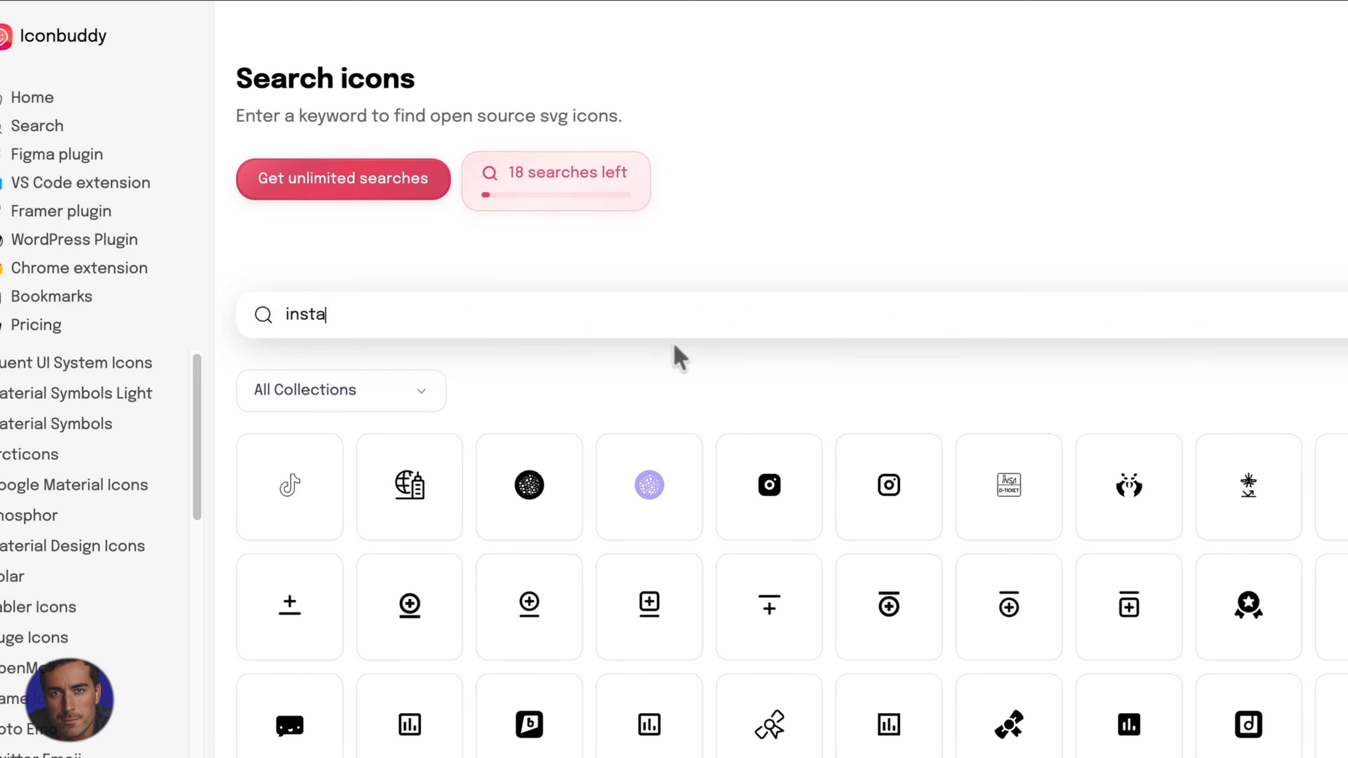
type("gram")
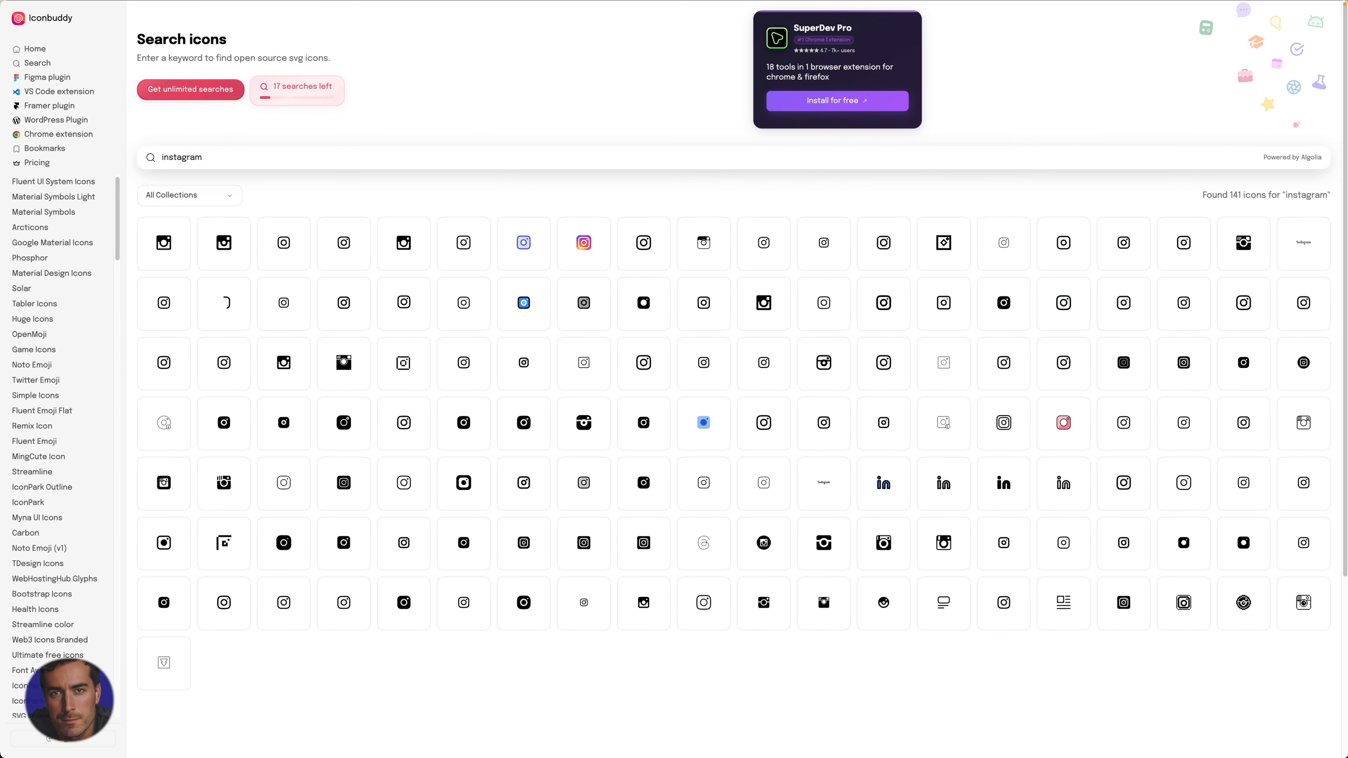